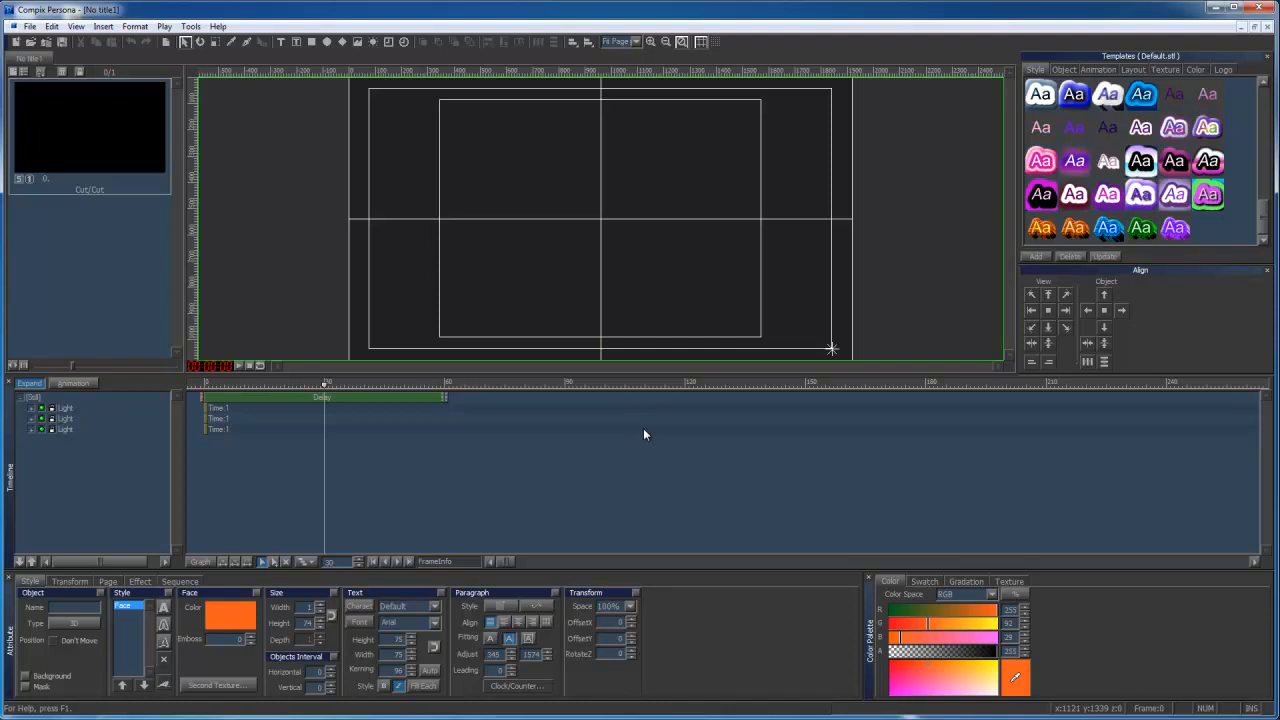
# Draw a rectangle about 562 by 324 in the page's upper-left area and expand its animatable properties in the timeline.
pyautogui.click(311, 41)
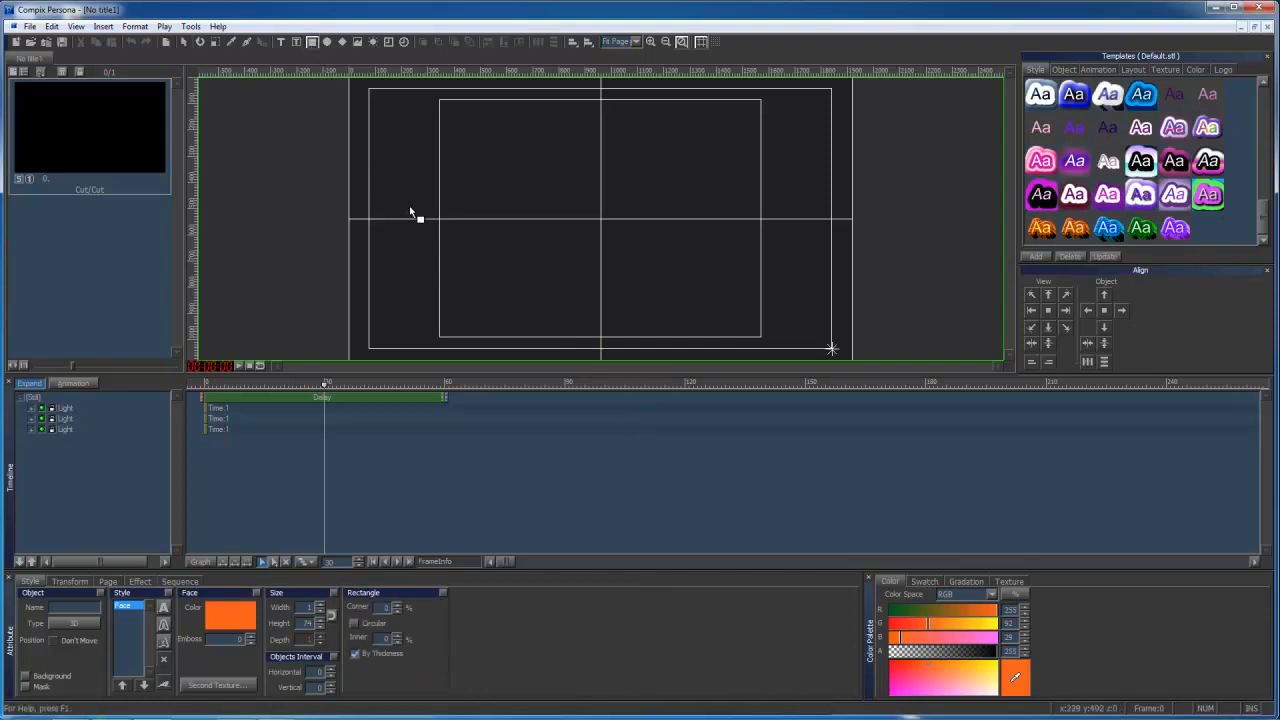
pyautogui.moveTo(390, 121); pyautogui.dragTo(537, 206)
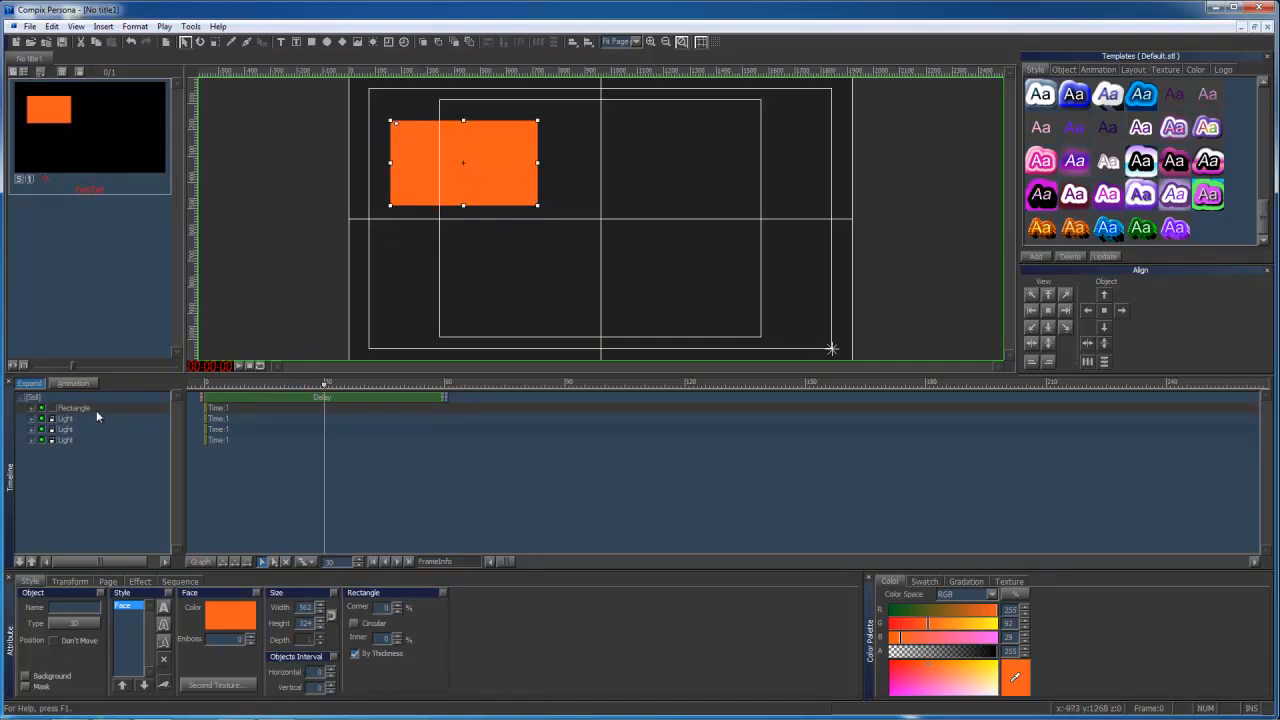
pyautogui.click(31, 409)
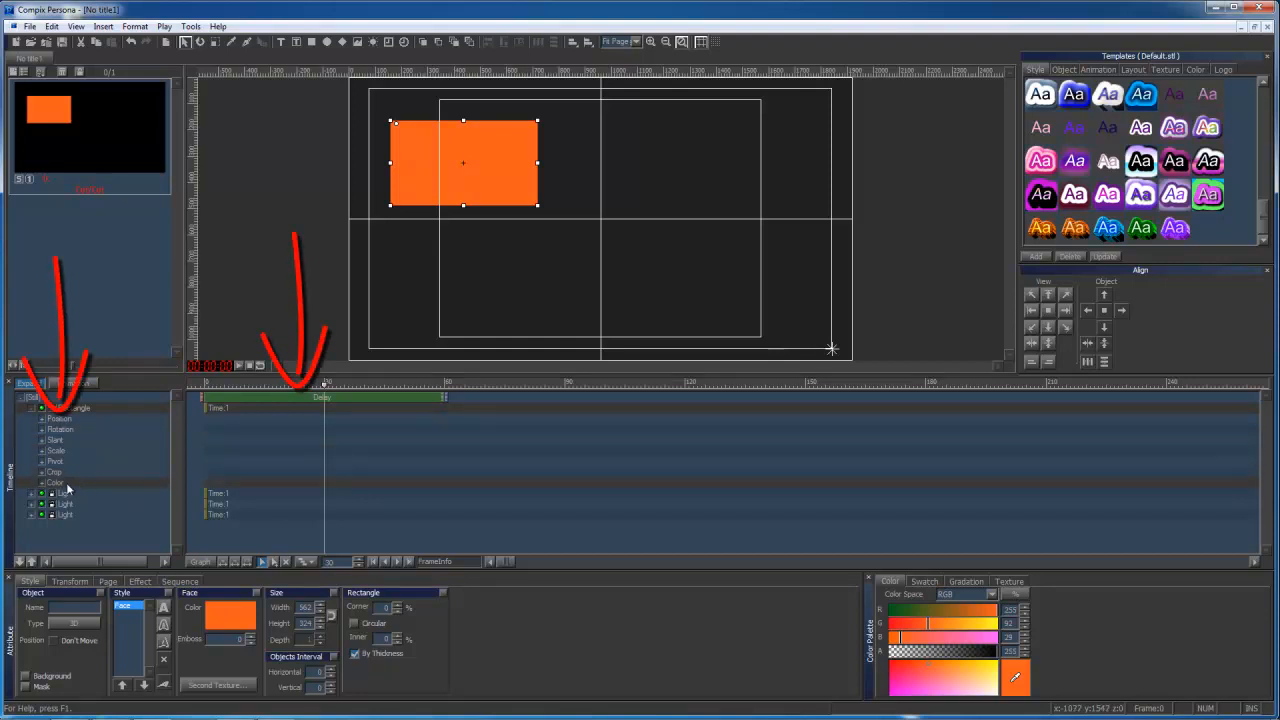
# Change the page mode from Still to Animation and select the Rectangle track.
pyautogui.click(66, 581)
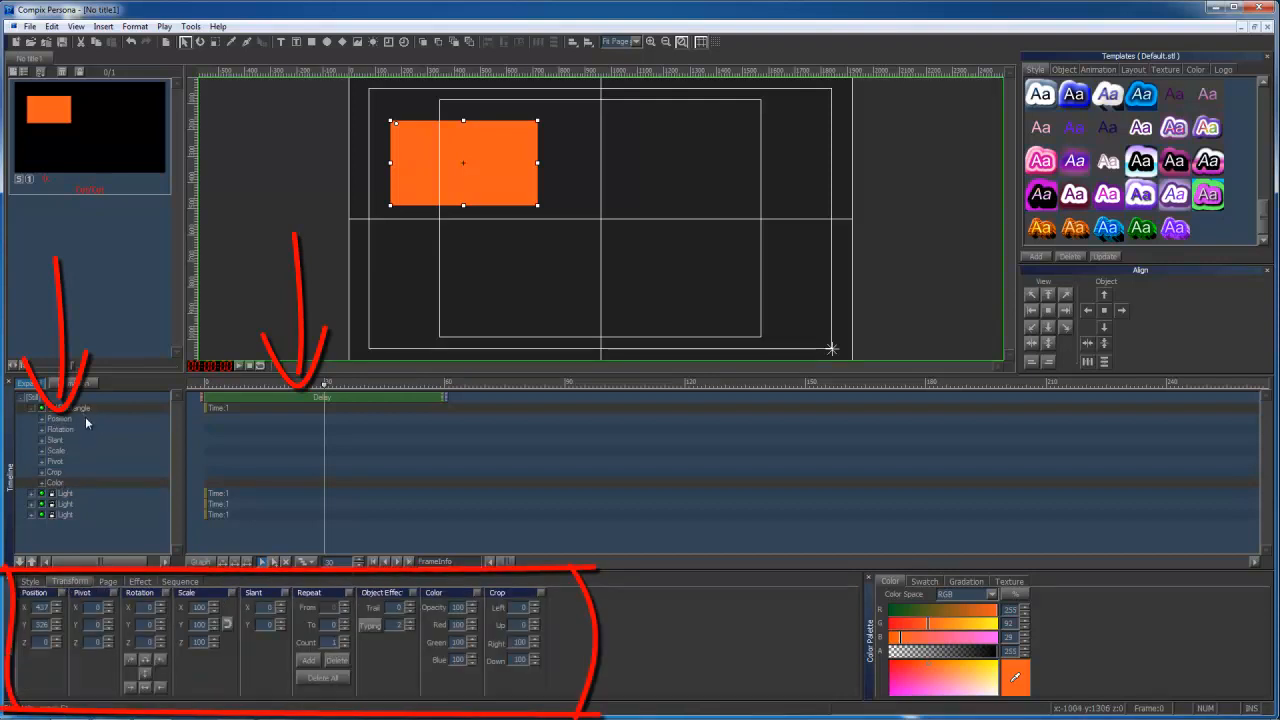
pyautogui.click(106, 581)
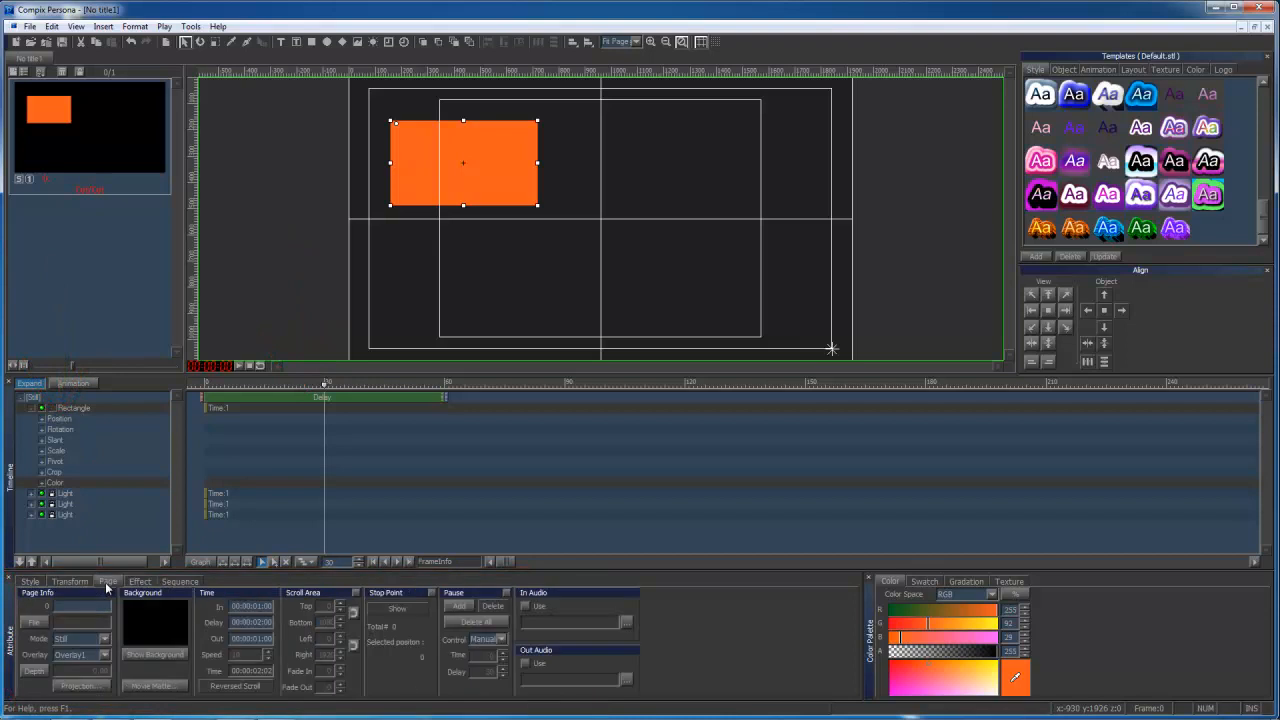
pyautogui.click(104, 638)
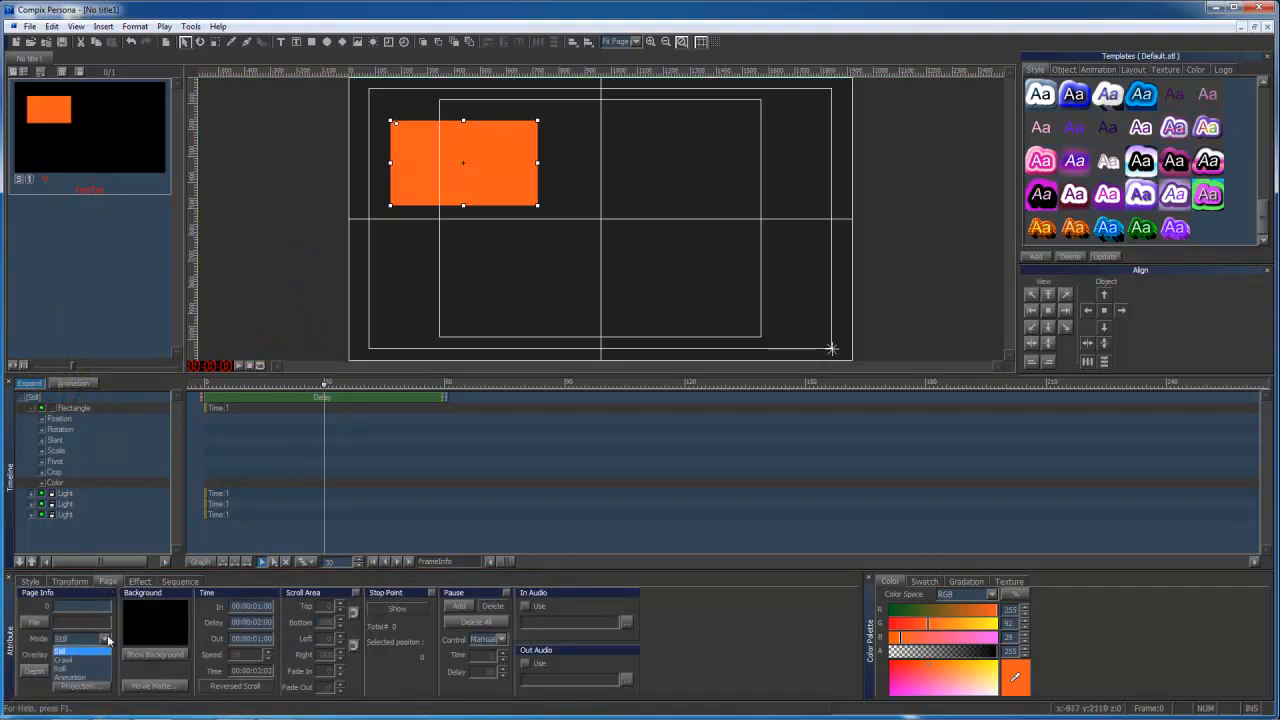
pyautogui.click(86, 677)
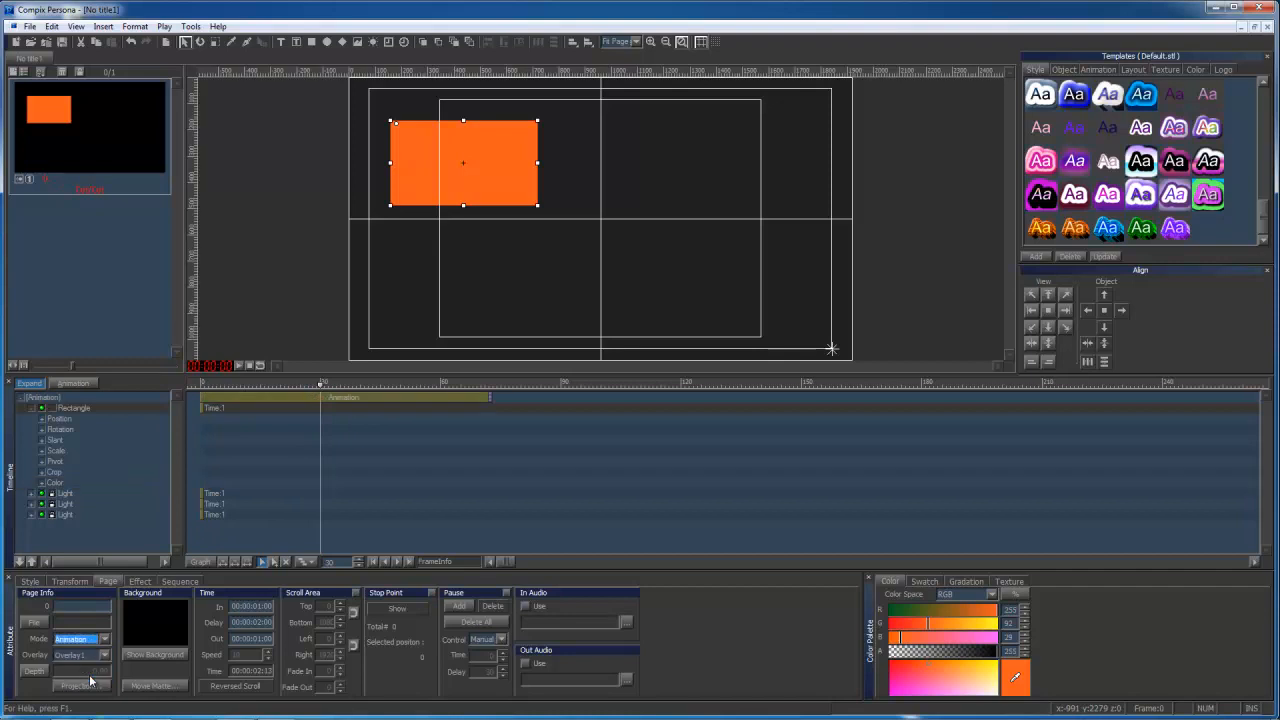
pyautogui.click(98, 407)
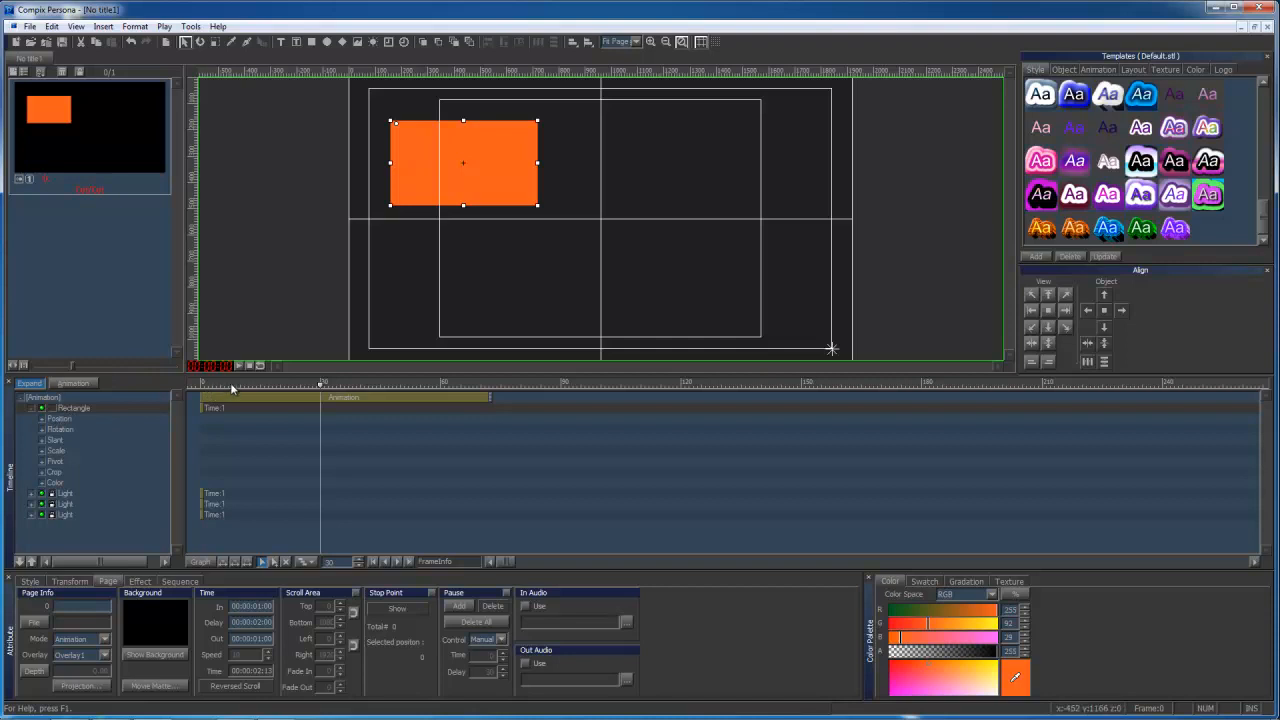
# Turn on animation recording and move the rectangle across to the page's upper-right area at frame 30.
pyautogui.moveTo(231, 385); pyautogui.dragTo(202, 385)
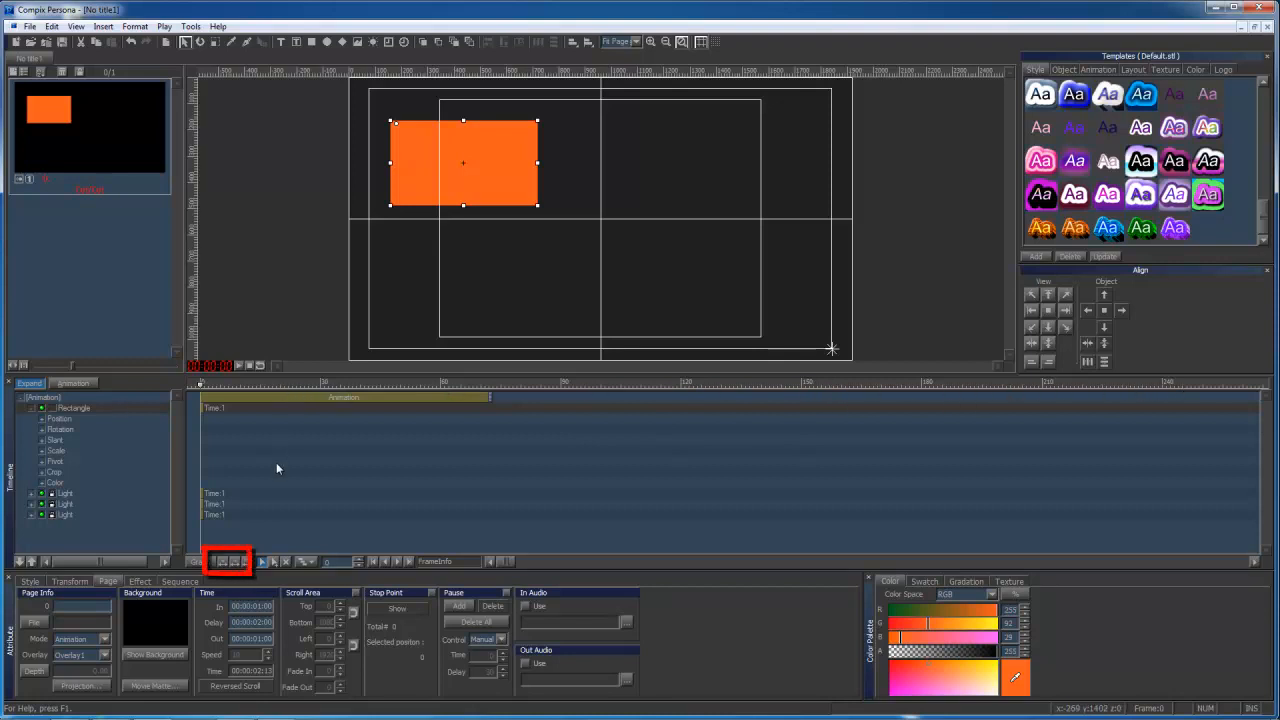
pyautogui.click(236, 566)
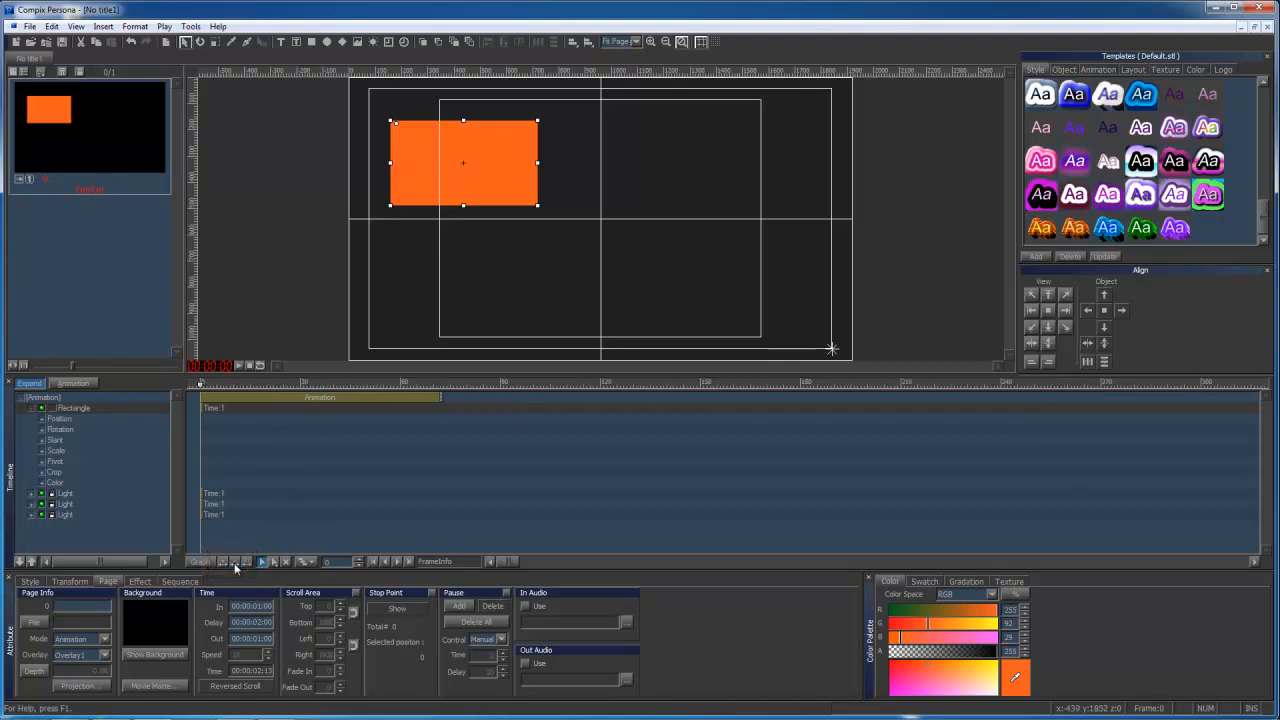
pyautogui.click(235, 566)
pyautogui.click(223, 566)
pyautogui.click(223, 566)
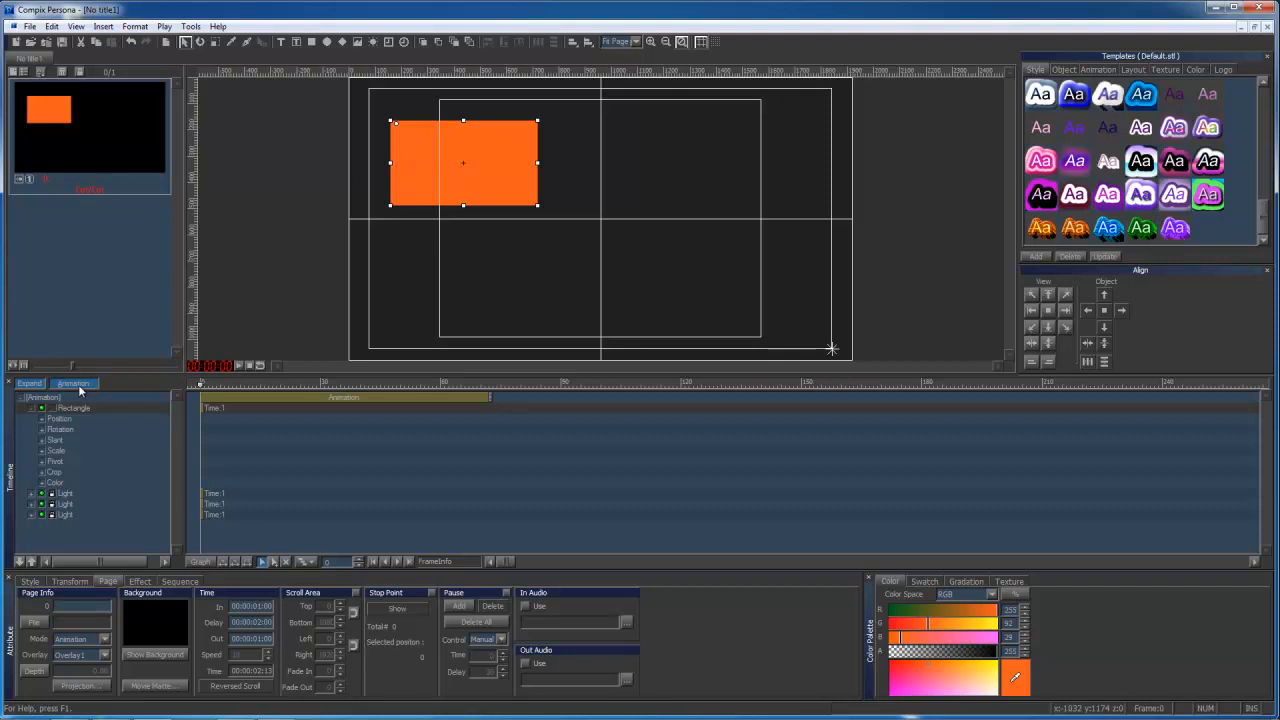
pyautogui.click(321, 385)
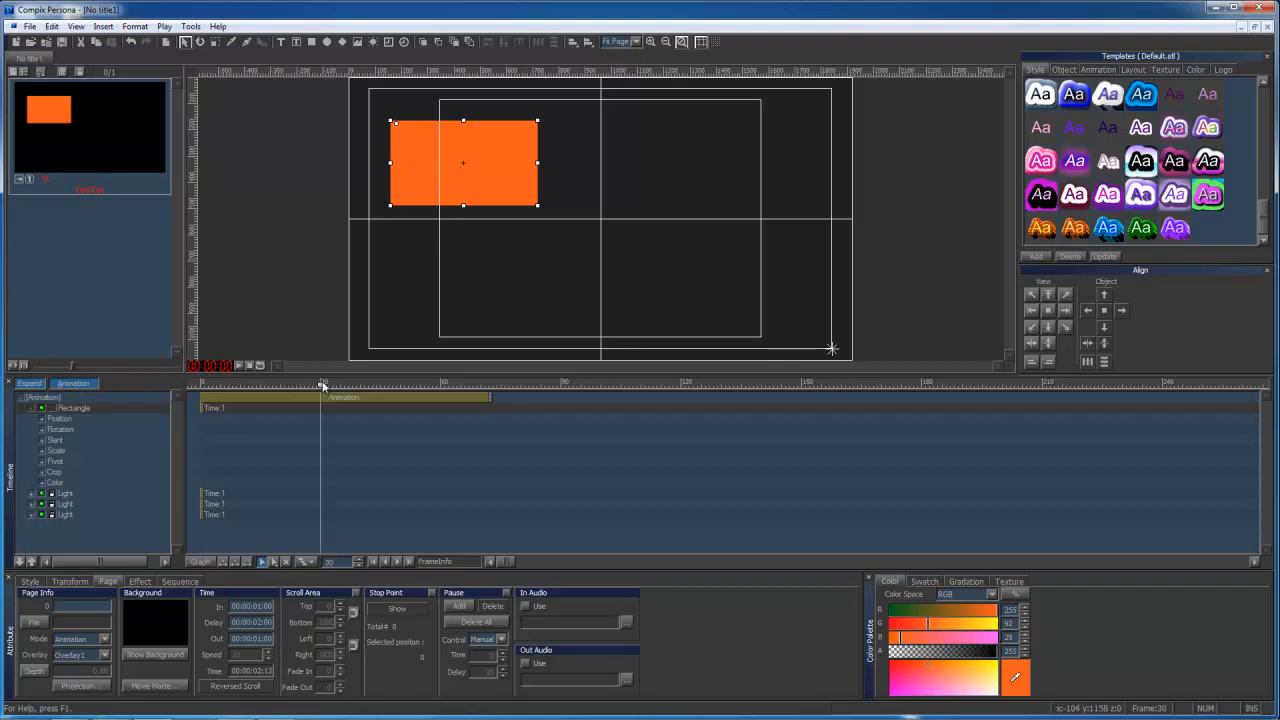
pyautogui.moveTo(480, 198); pyautogui.dragTo(731, 184)
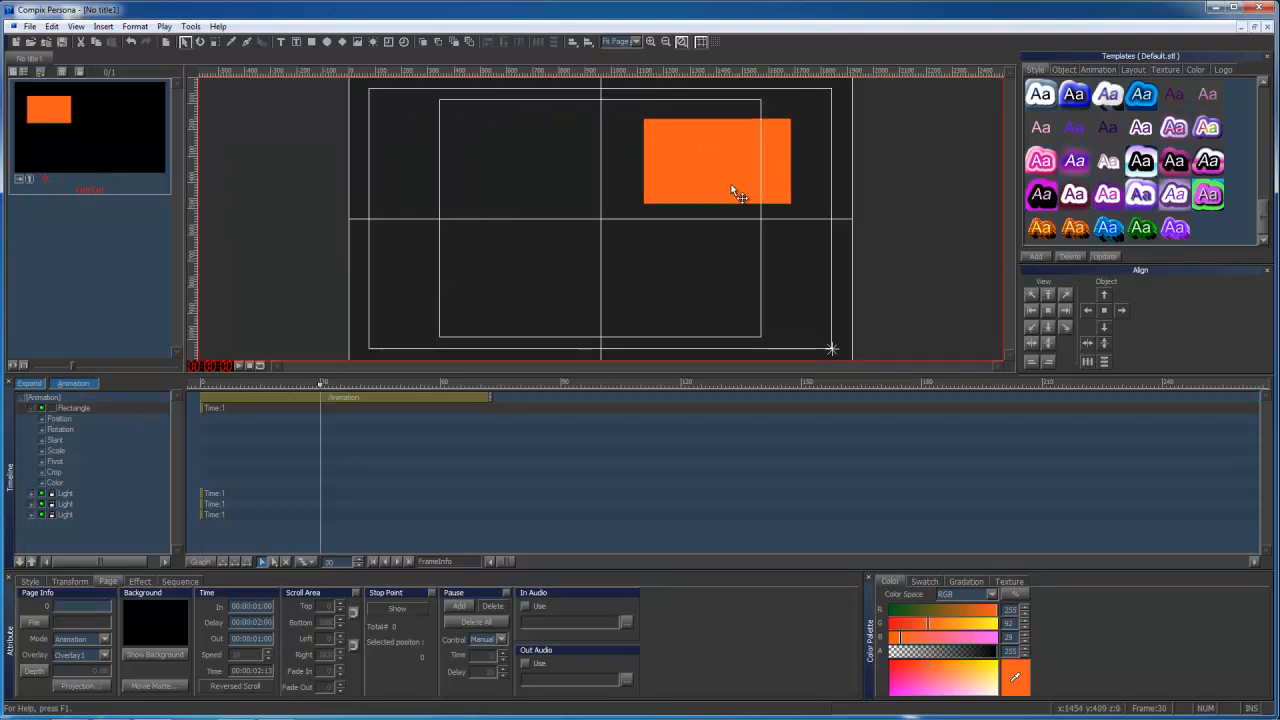
pyautogui.click(306, 383)
pyautogui.moveTo(310, 384)
pyautogui.mouseDown()
pyautogui.moveTo(218, 384)
pyautogui.moveTo(323, 385)
pyautogui.moveTo(204, 384)
pyautogui.moveTo(323, 386)
pyautogui.mouseUp()
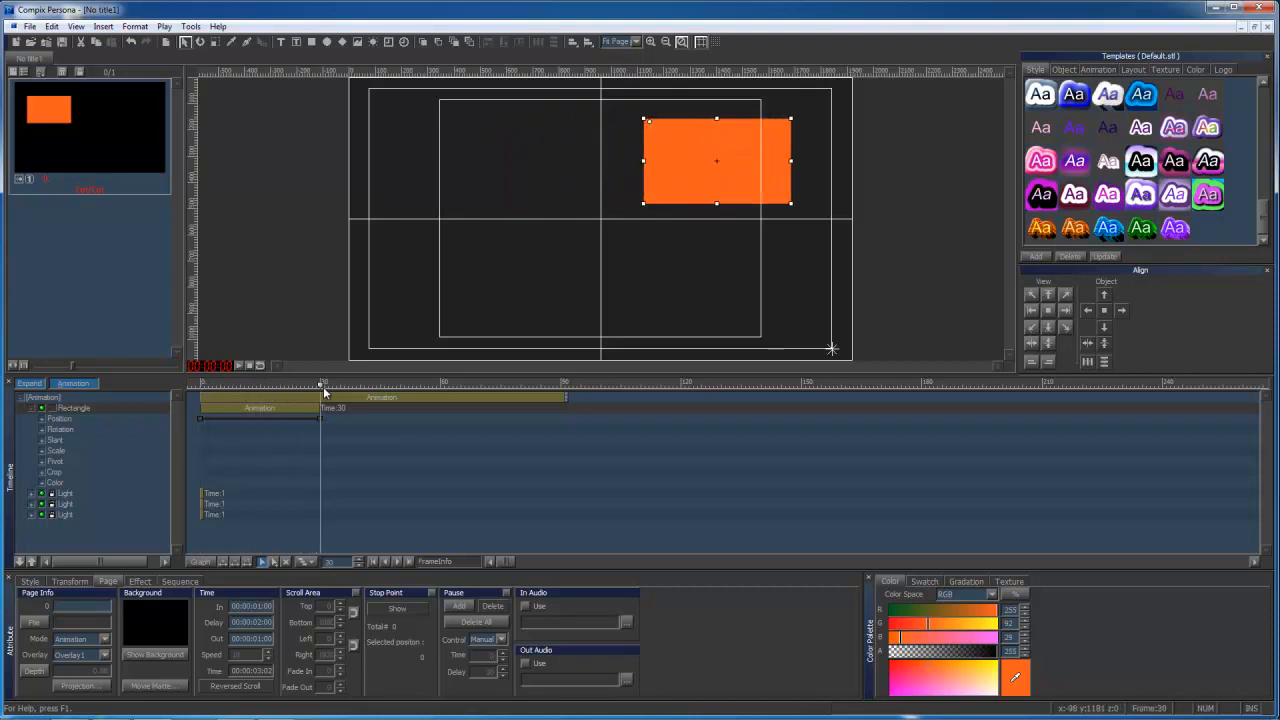
# Turn off animation recording and play the rectangle's motion from frame 0.
pyautogui.click(84, 386)
pyautogui.moveTo(240, 385); pyautogui.dragTo(201, 395)
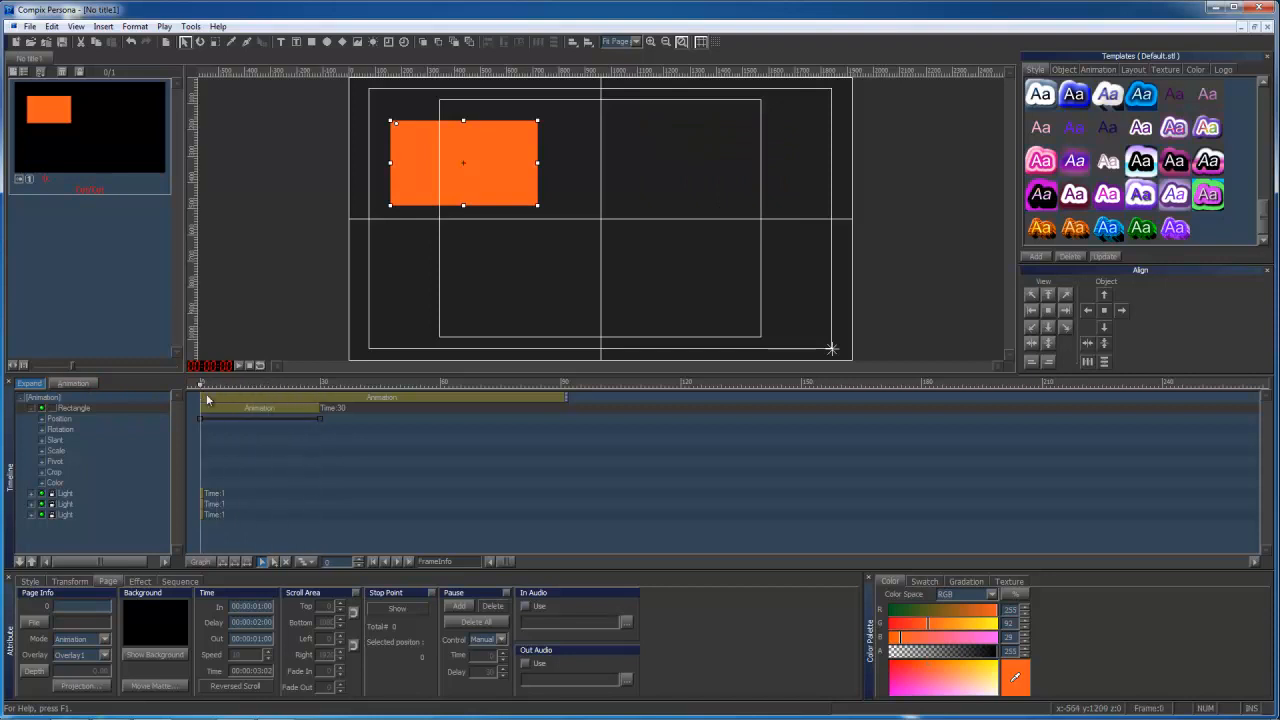
pyautogui.click(237, 365)
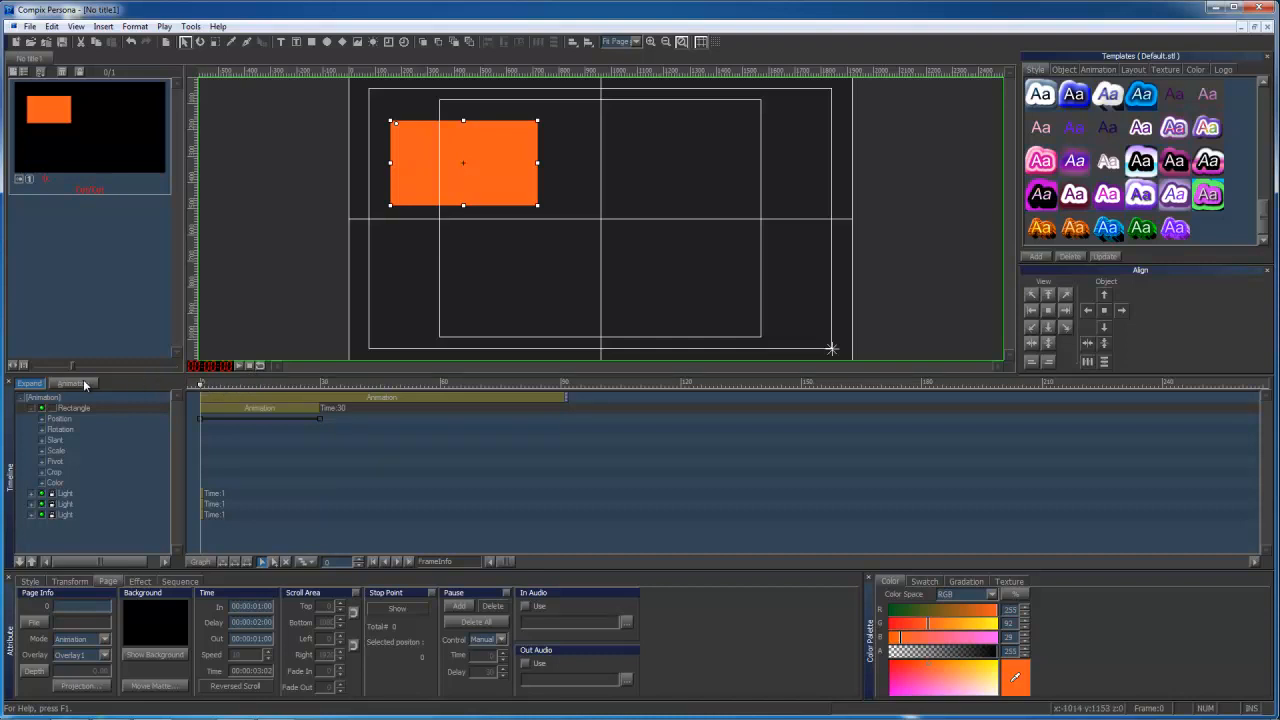
# With animation recording on, move the rectangle down to the page's lower-right area at frame 60.
pyautogui.moveTo(202, 382); pyautogui.dragTo(323, 382)
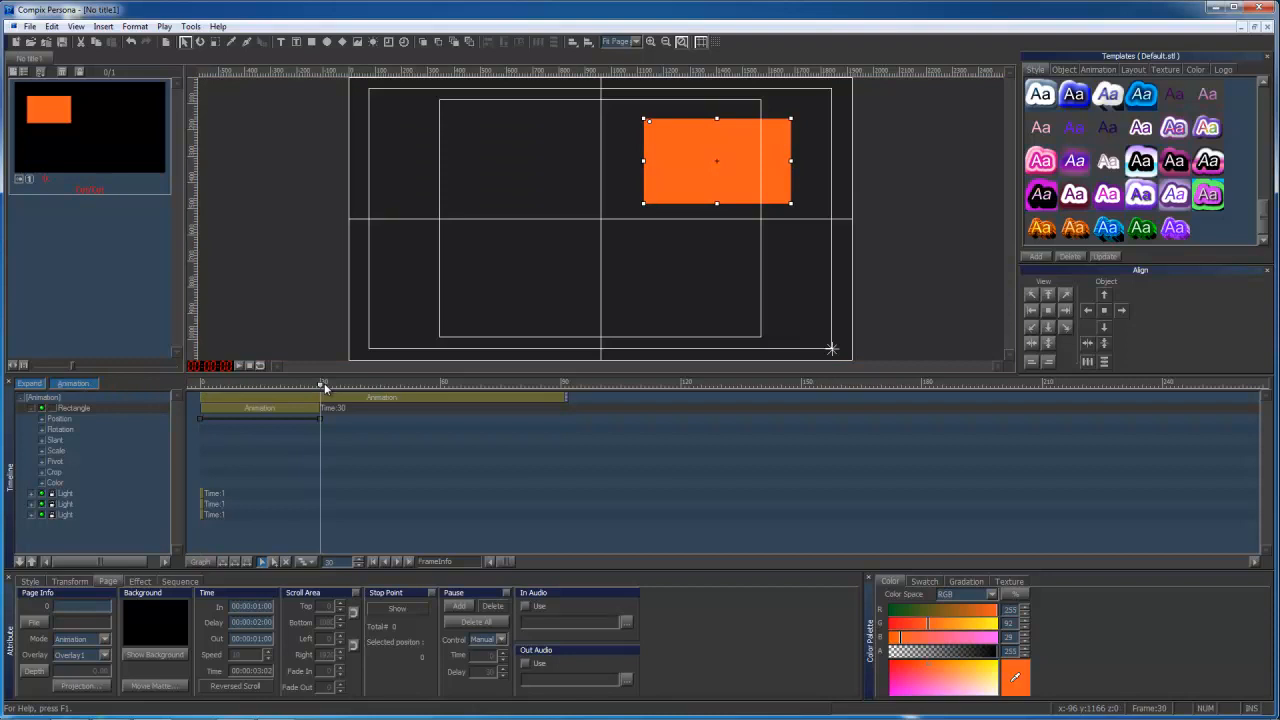
pyautogui.click(378, 385)
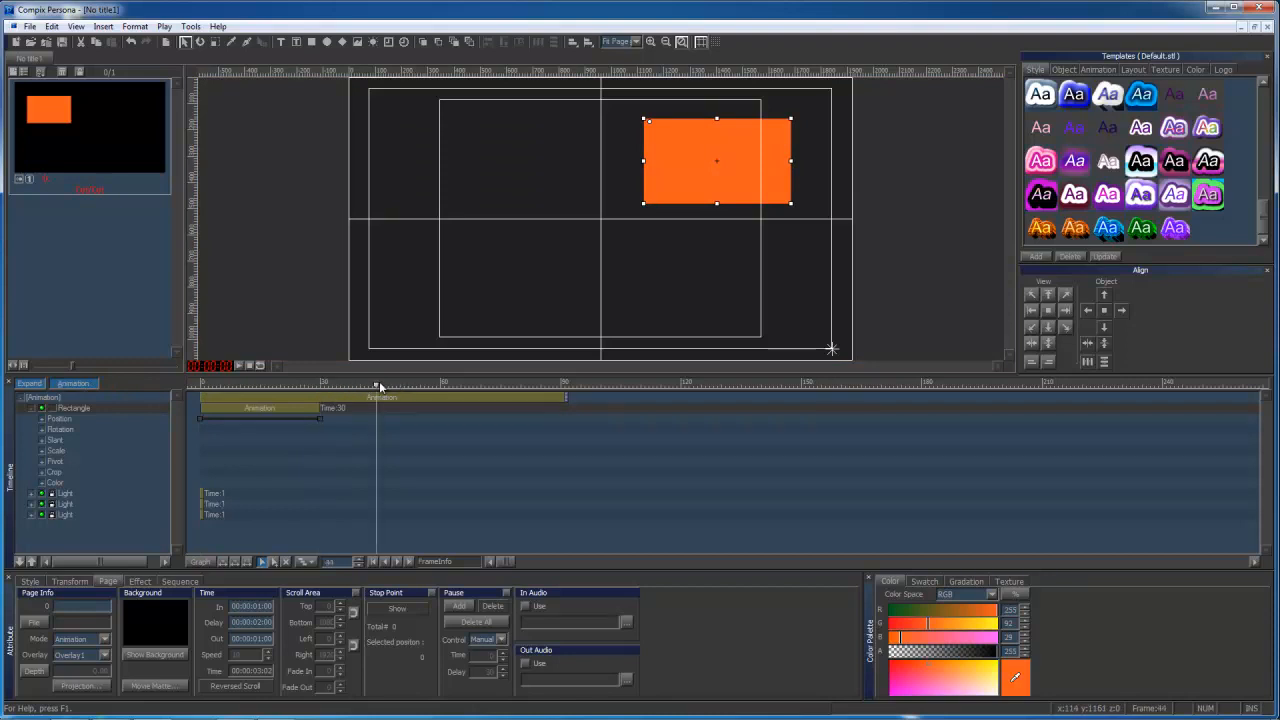
pyautogui.moveTo(379, 385); pyautogui.dragTo(443, 386)
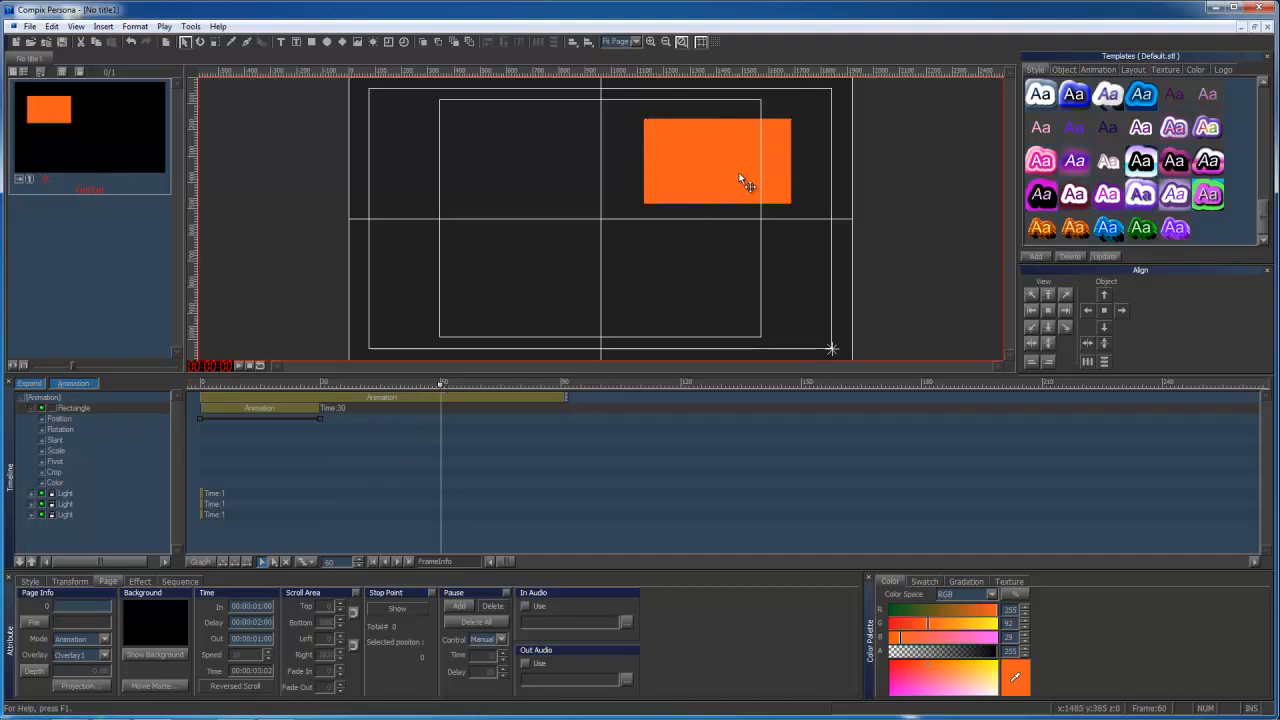
pyautogui.moveTo(740, 183); pyautogui.dragTo(735, 305)
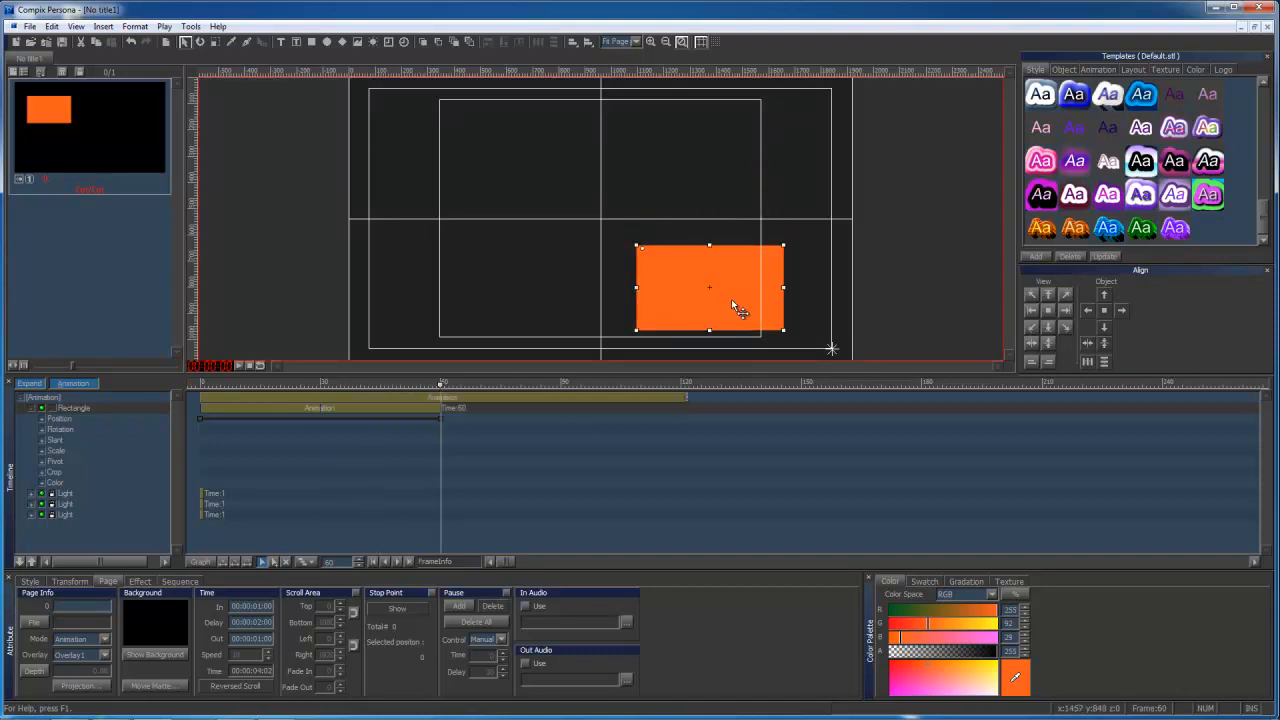
# Scrub through the rectangle's motion up to frame 60, play the animation, and stop playback.
pyautogui.moveTo(224, 387); pyautogui.dragTo(441, 386)
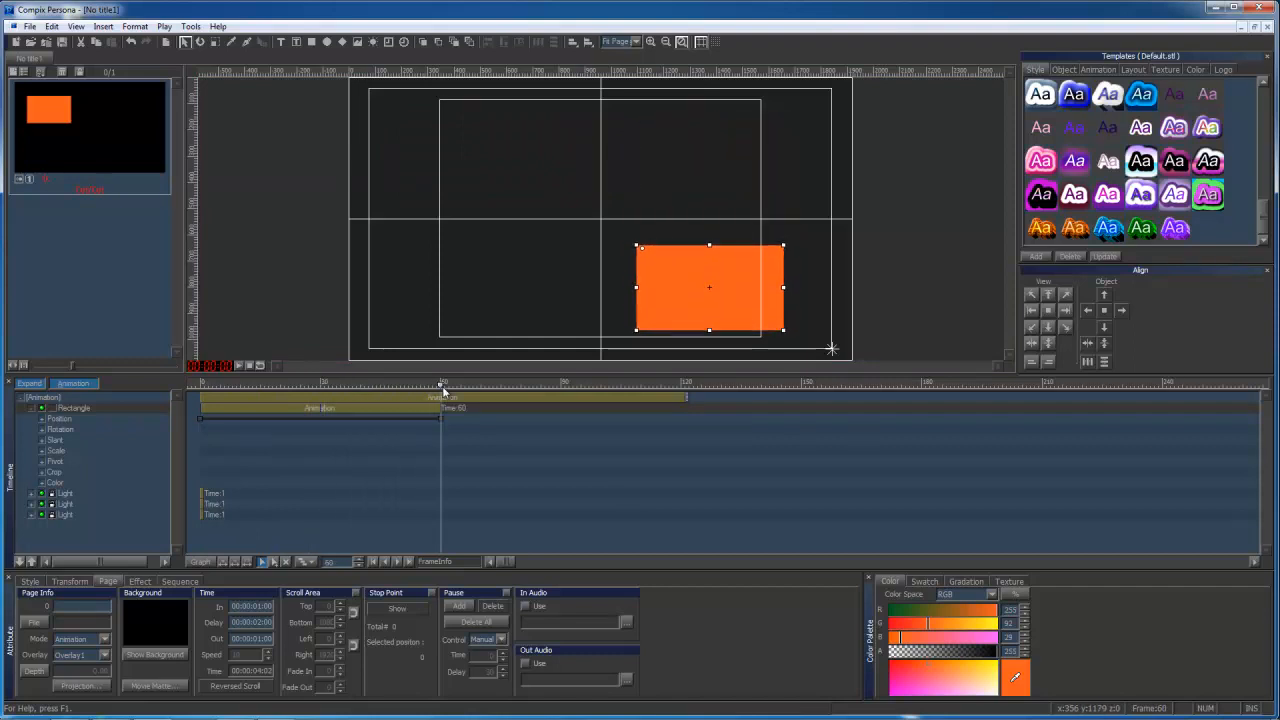
pyautogui.click(238, 366)
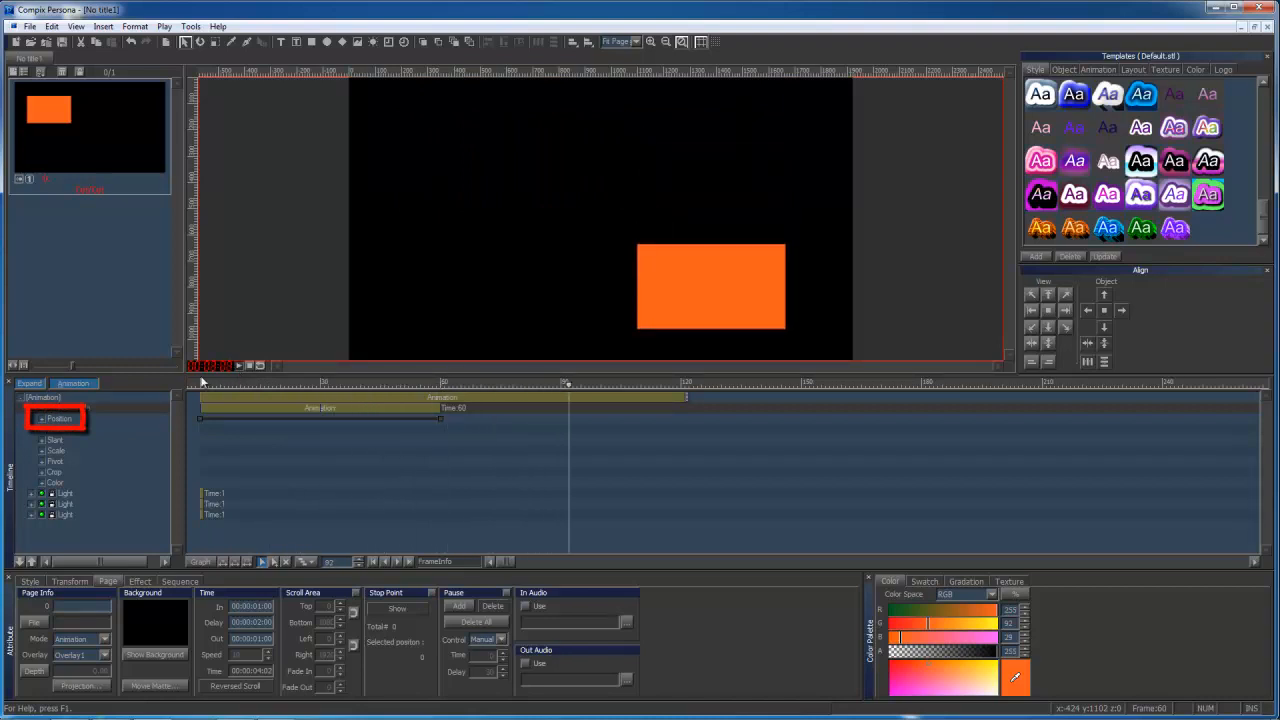
pyautogui.click(249, 366)
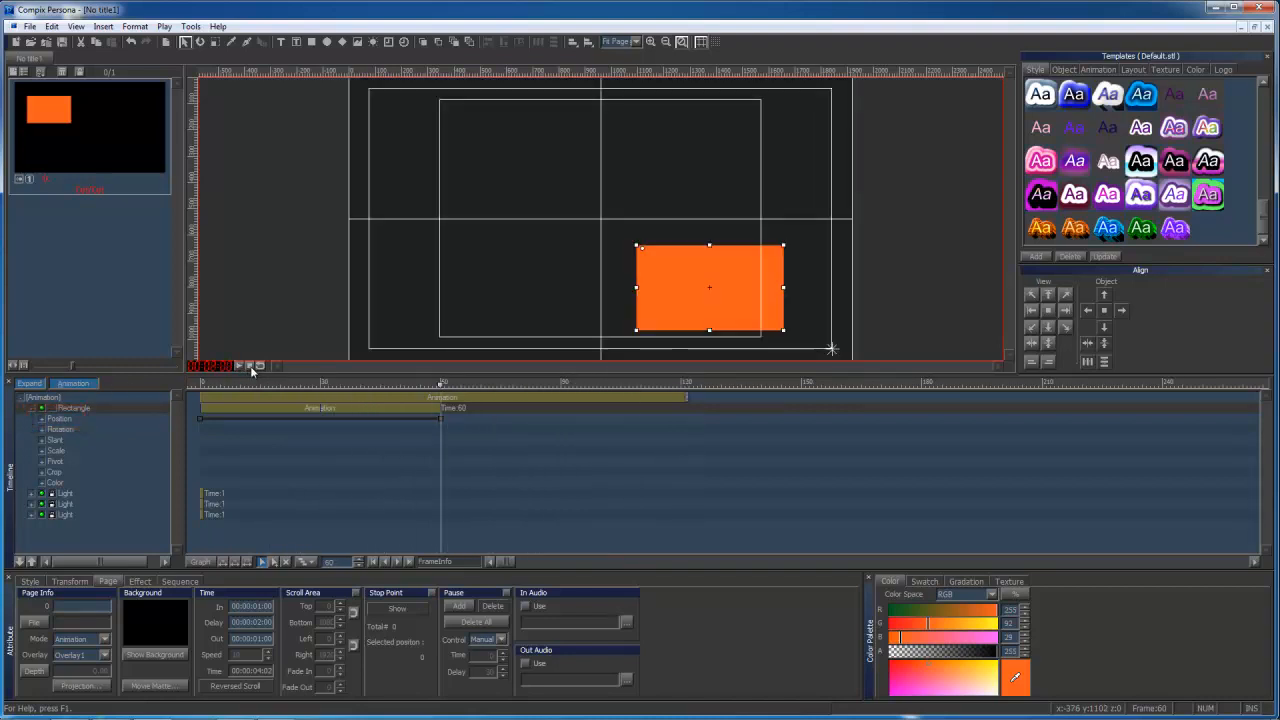
# Compare the rectangle's position values at frame 0 and frame 60.
pyautogui.click(201, 382)
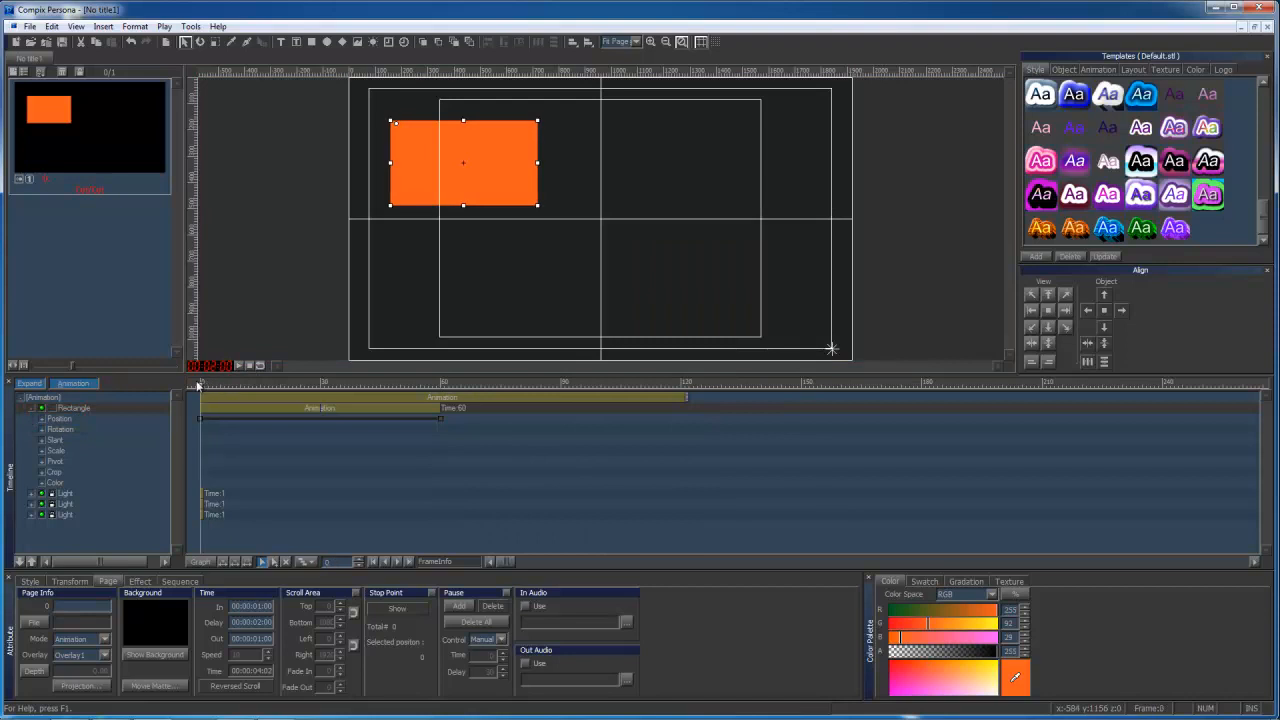
pyautogui.click(600, 218)
pyautogui.click(70, 581)
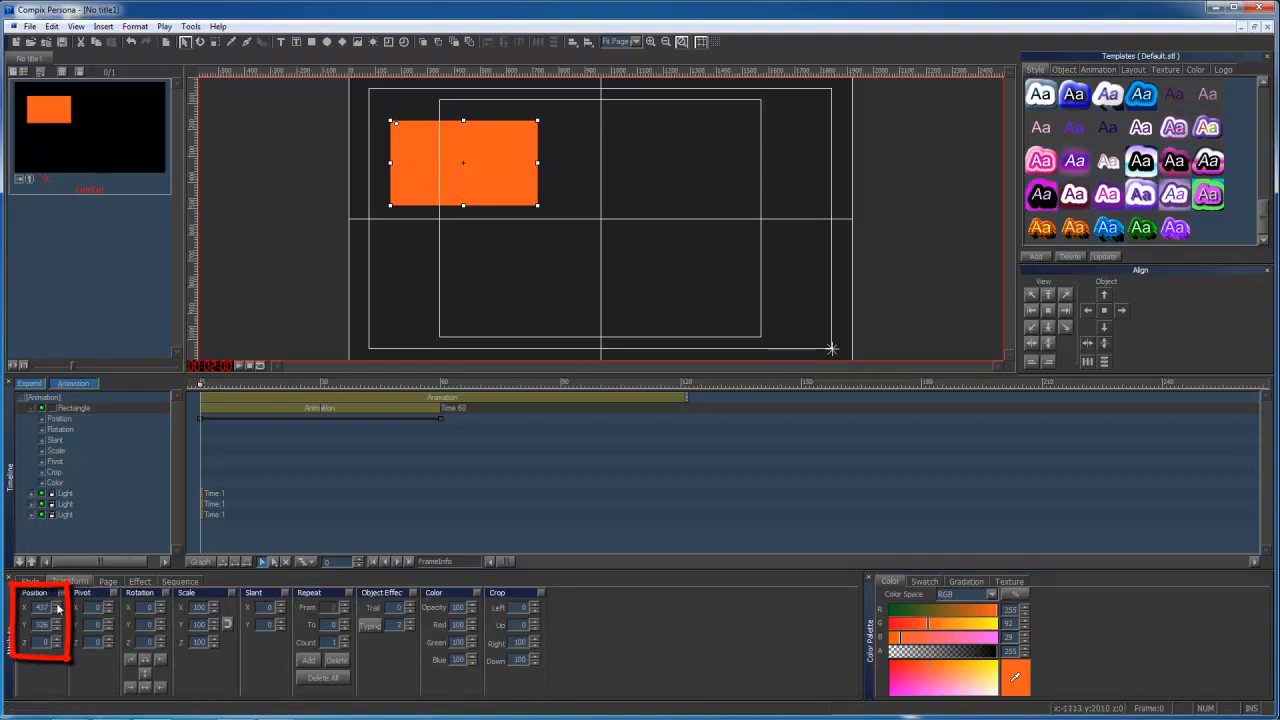
pyautogui.moveTo(203, 386); pyautogui.dragTo(440, 391)
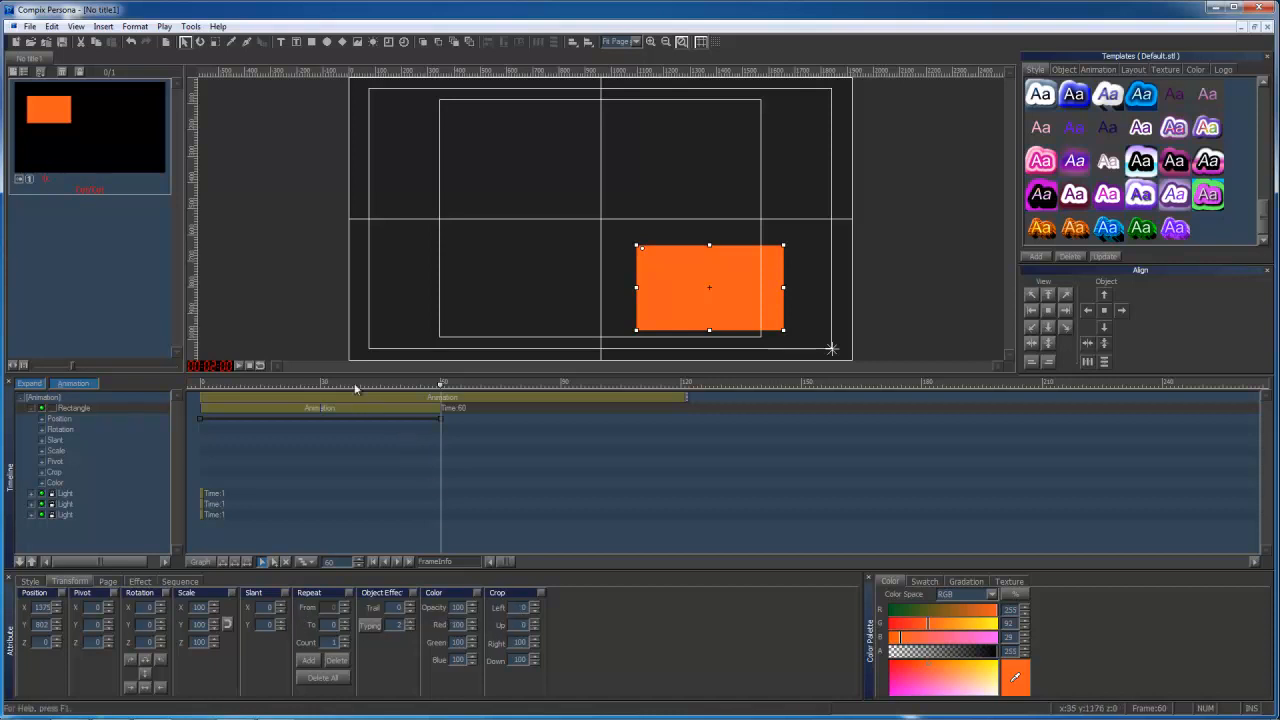
pyautogui.moveTo(252, 381); pyautogui.dragTo(160, 386)
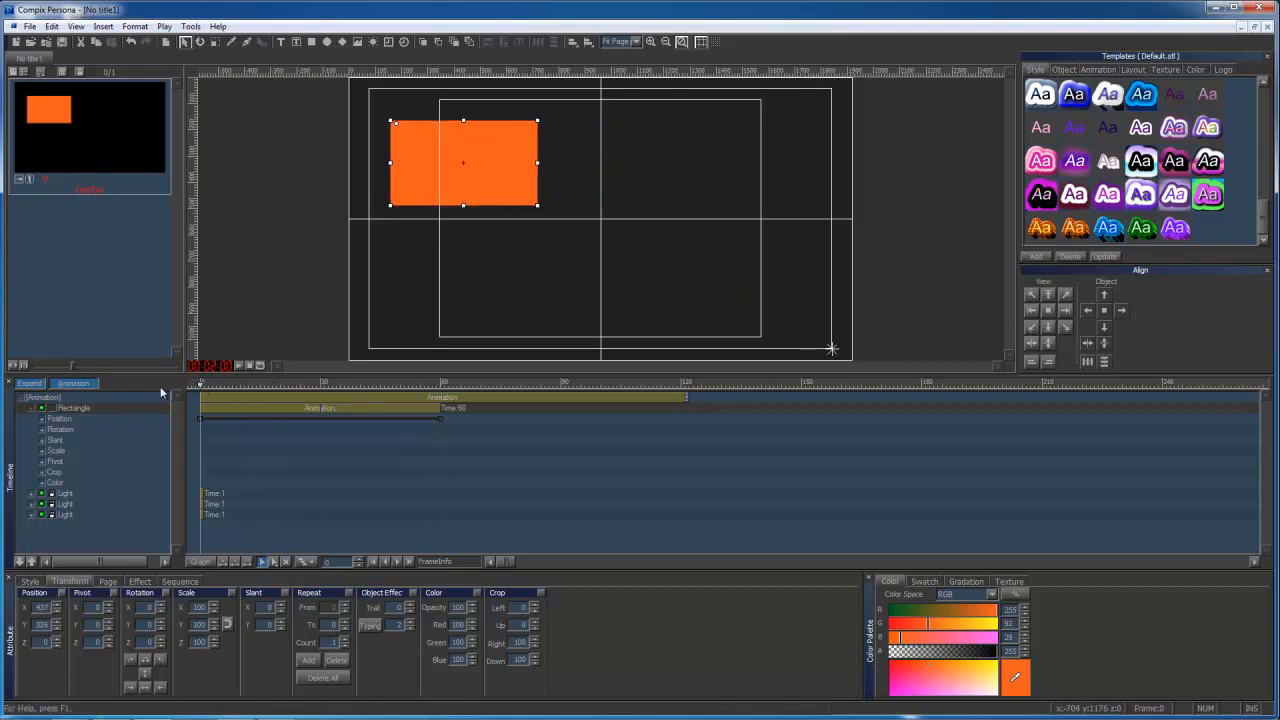
# Turn off animation recording and tilt the rectangle slightly in 3D with the rotation tool.
pyautogui.click(62, 384)
pyautogui.click(199, 42)
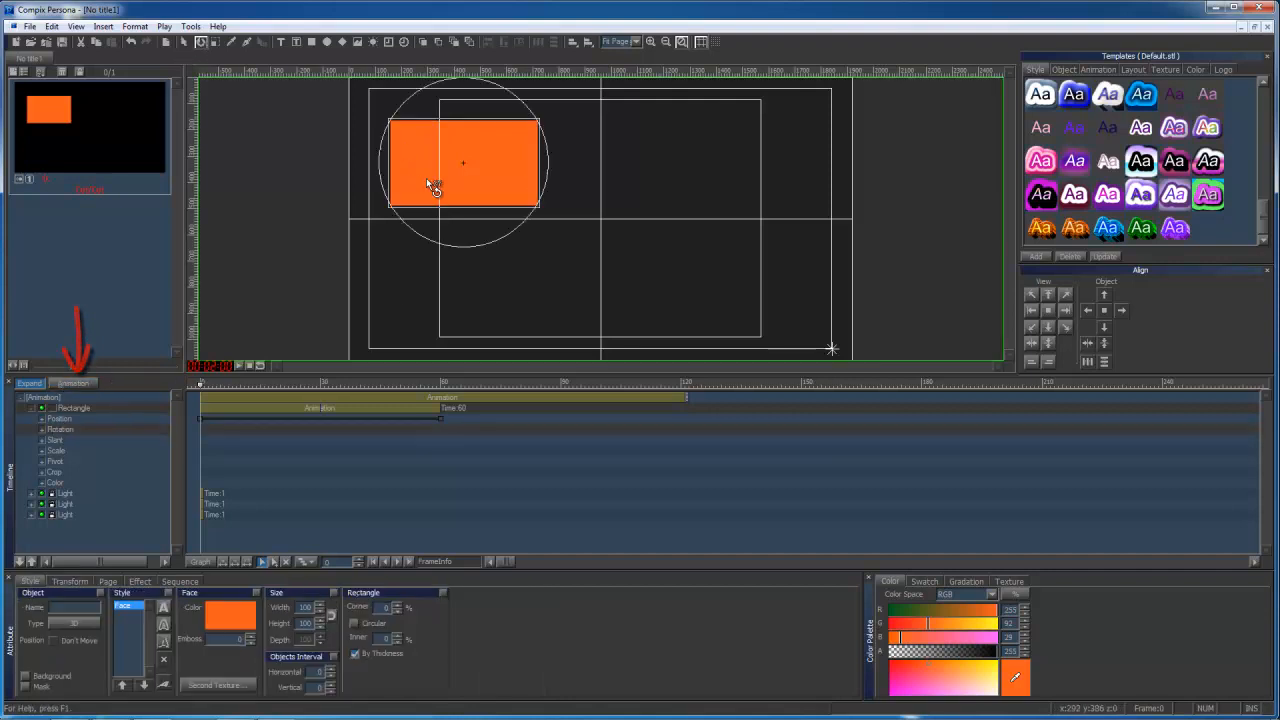
pyautogui.moveTo(426, 178); pyautogui.dragTo(478, 170)
pyautogui.moveTo(211, 382)
pyautogui.mouseDown()
pyautogui.moveTo(323, 380)
pyautogui.moveTo(201, 377)
pyautogui.mouseUp()
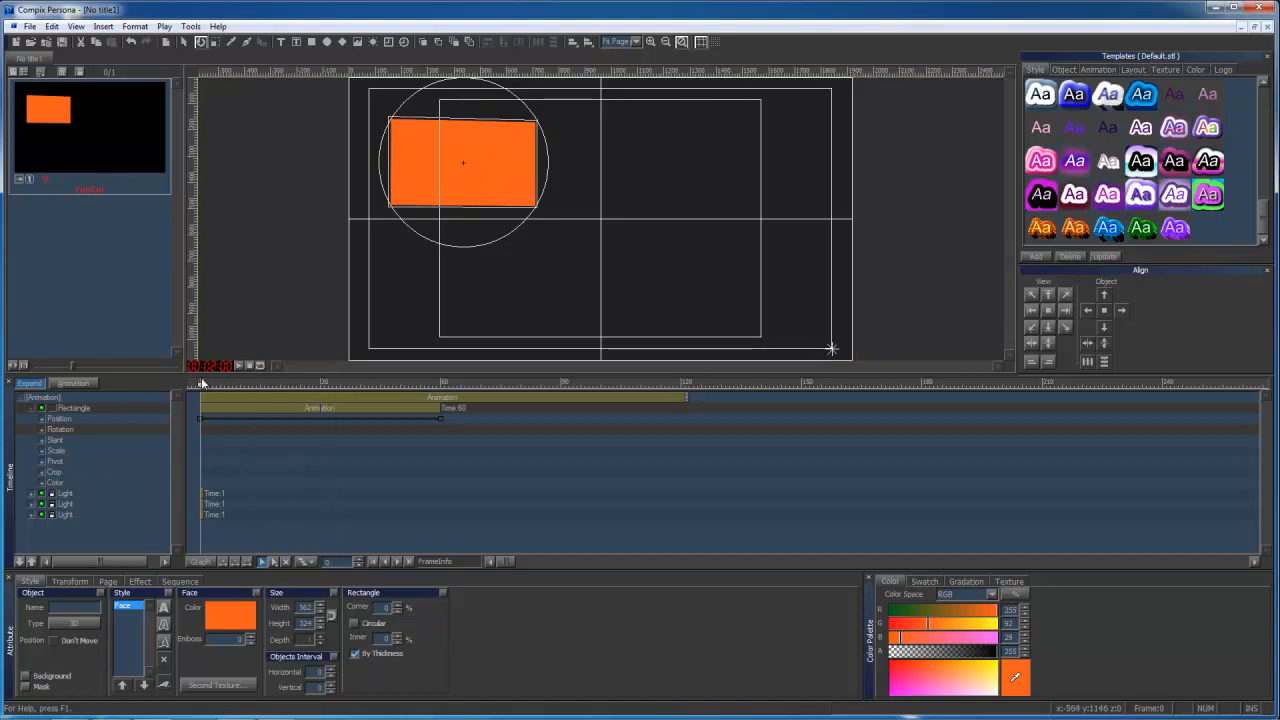
pyautogui.click(63, 422)
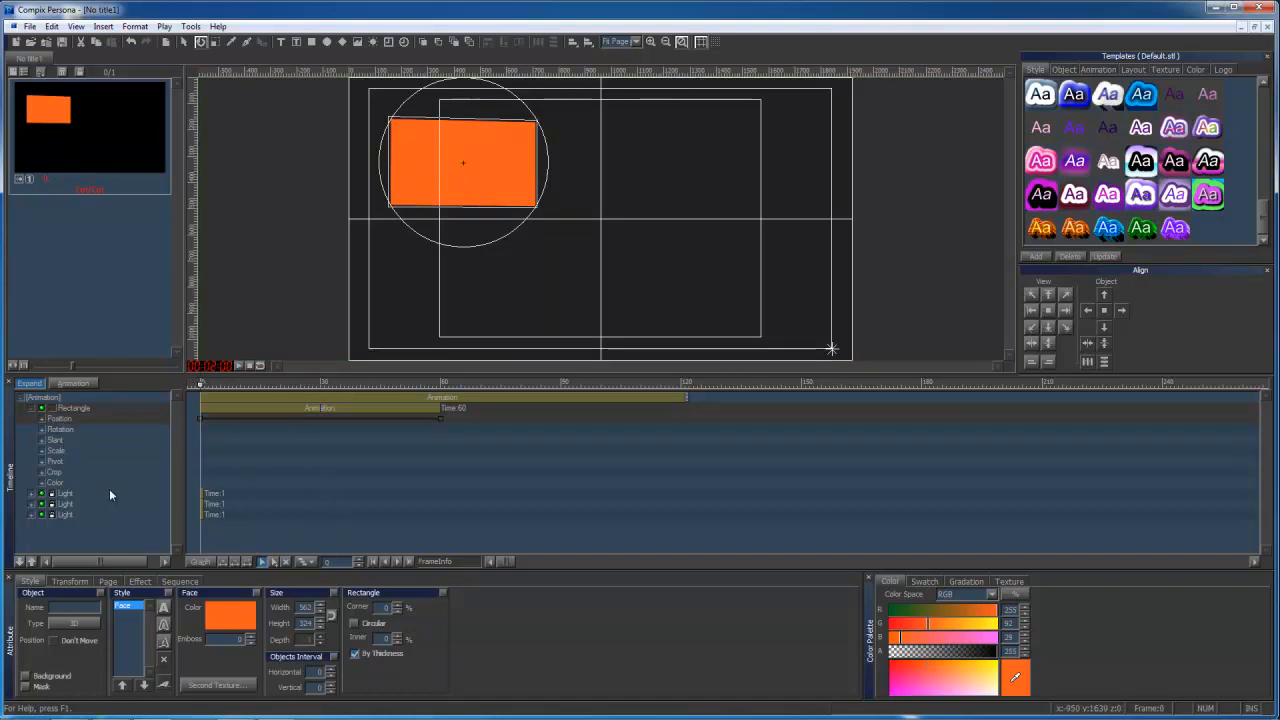
# With animation recording off, shift the tilted rectangle down and back up to slightly above its original spot at frame 0.
pyautogui.click(184, 41)
pyautogui.moveTo(460, 178); pyautogui.dragTo(459, 237)
pyautogui.moveTo(201, 383)
pyautogui.mouseDown()
pyautogui.moveTo(446, 382)
pyautogui.moveTo(193, 386)
pyautogui.mouseUp()
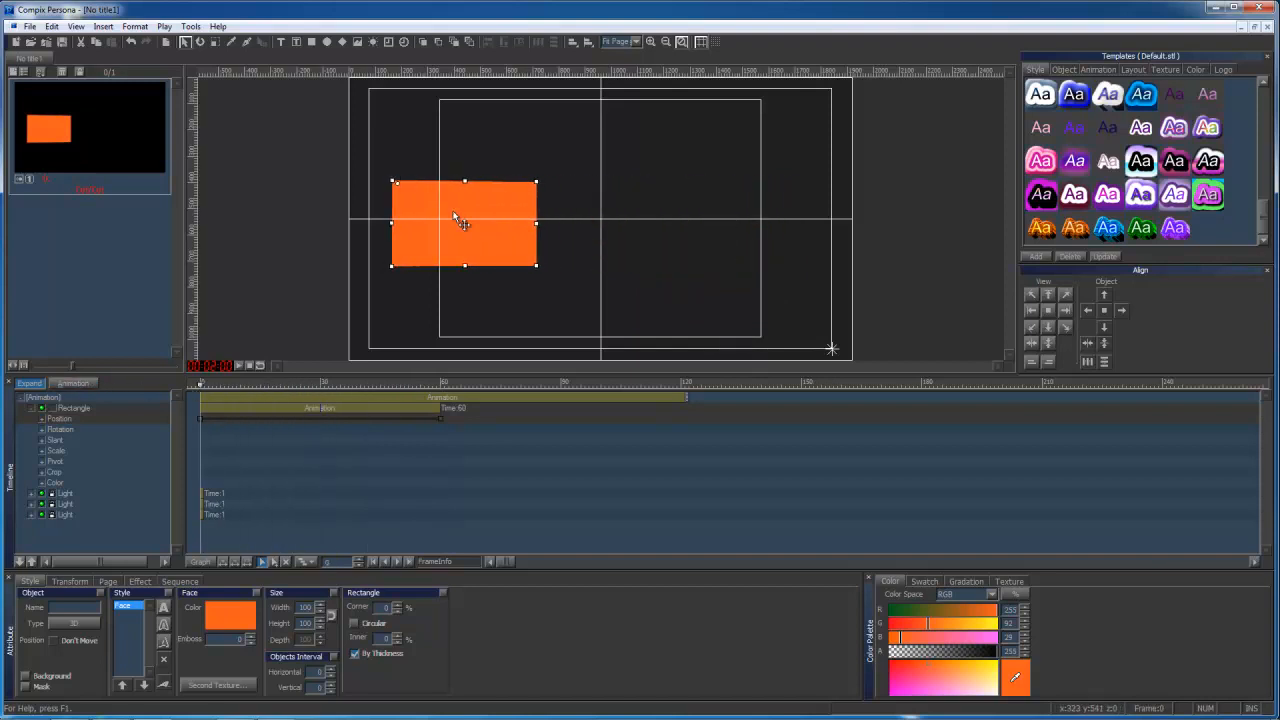
pyautogui.moveTo(457, 214); pyautogui.dragTo(466, 138)
pyautogui.click(84, 385)
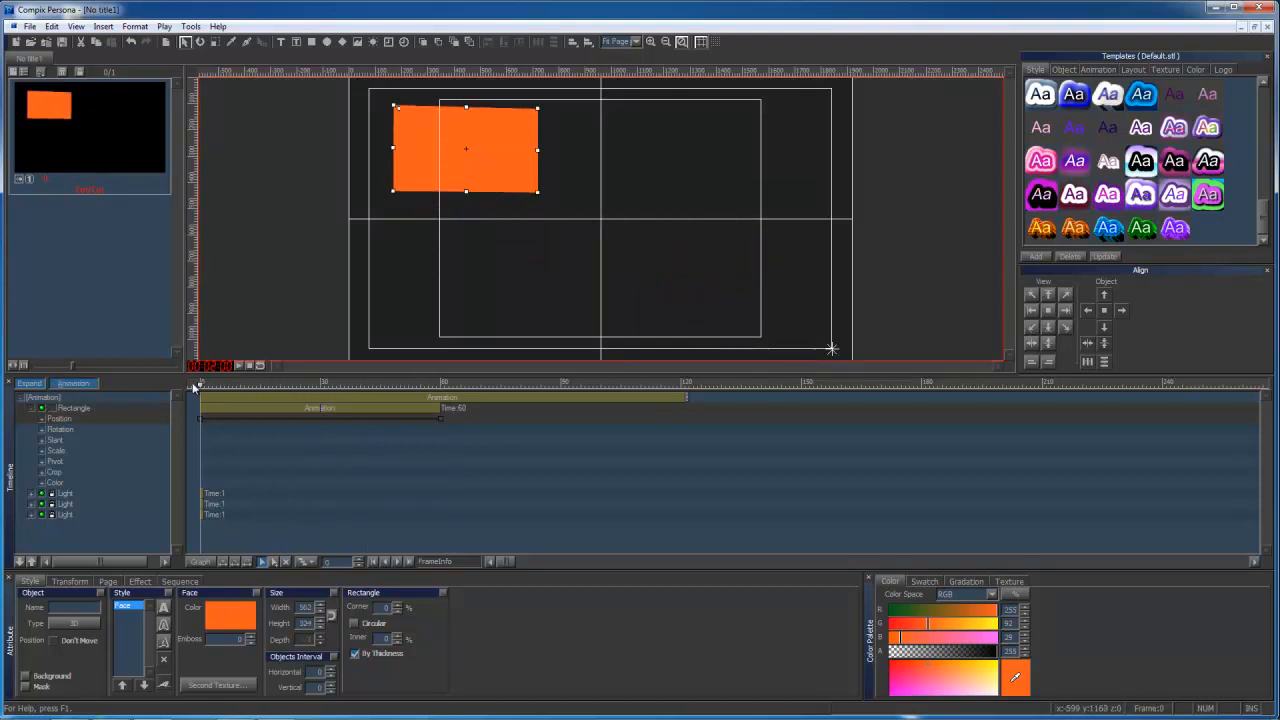
pyautogui.moveTo(192, 382)
pyautogui.mouseDown()
pyautogui.moveTo(441, 384)
pyautogui.moveTo(199, 384)
pyautogui.mouseUp()
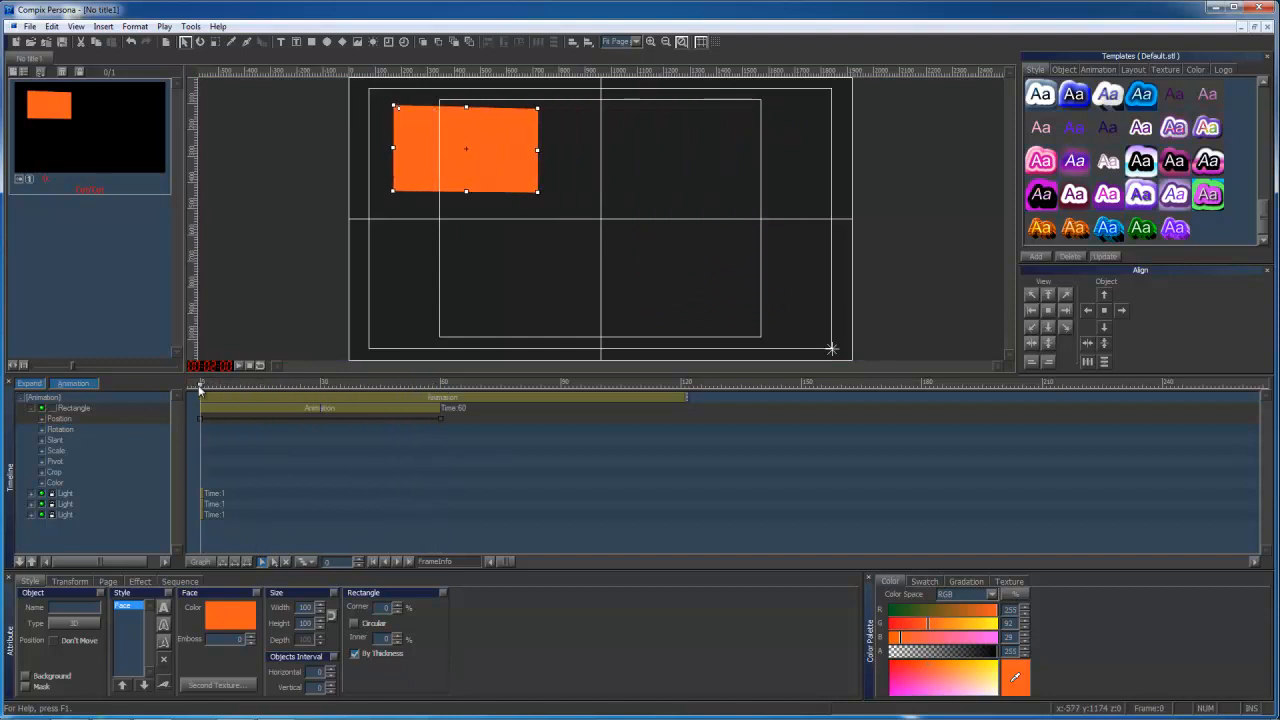
# With animation recording on, rotate the orange rectangle strongly in 3D at frame 30 to add a rotation keyframe.
pyautogui.click(66, 430)
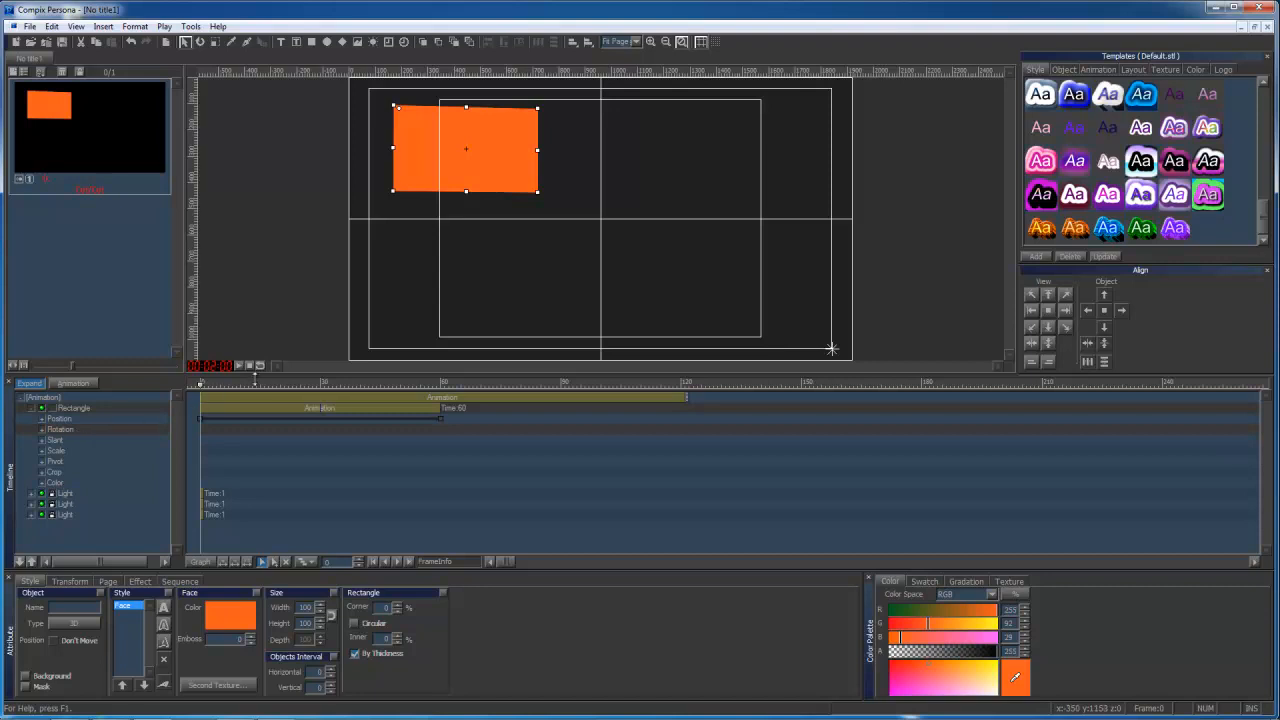
pyautogui.click(88, 384)
pyautogui.click(320, 381)
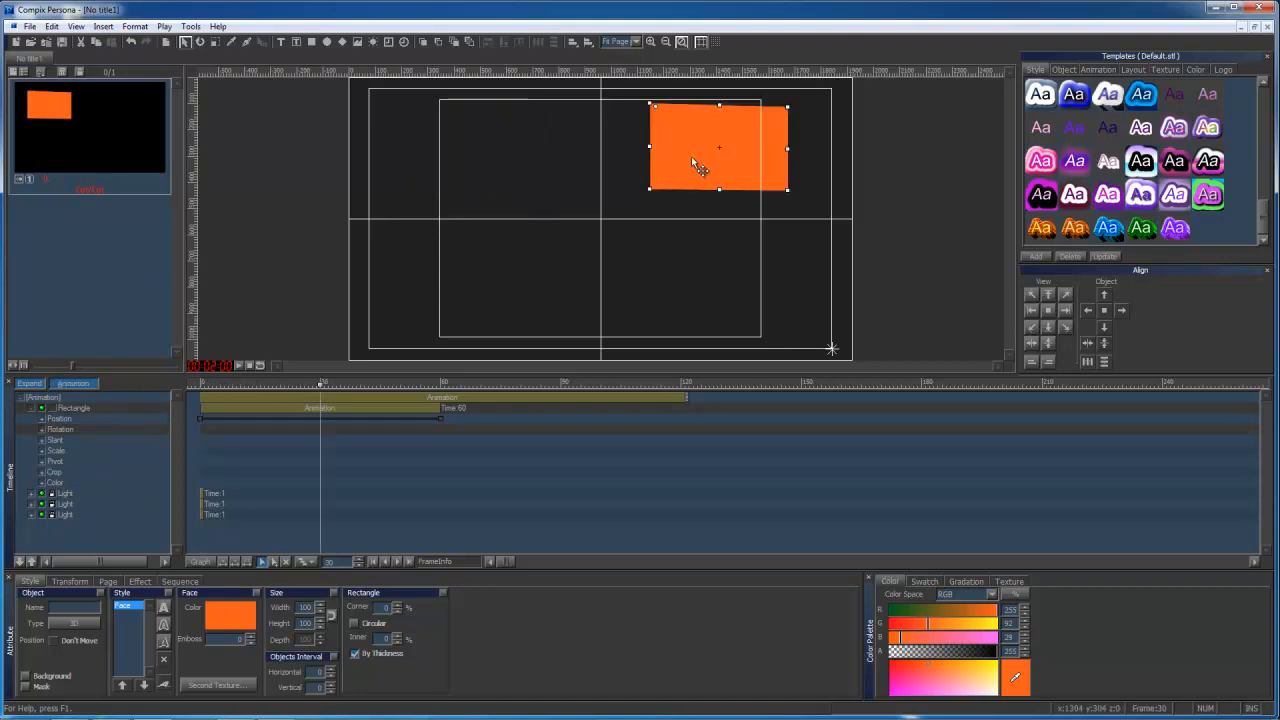
pyautogui.click(200, 41)
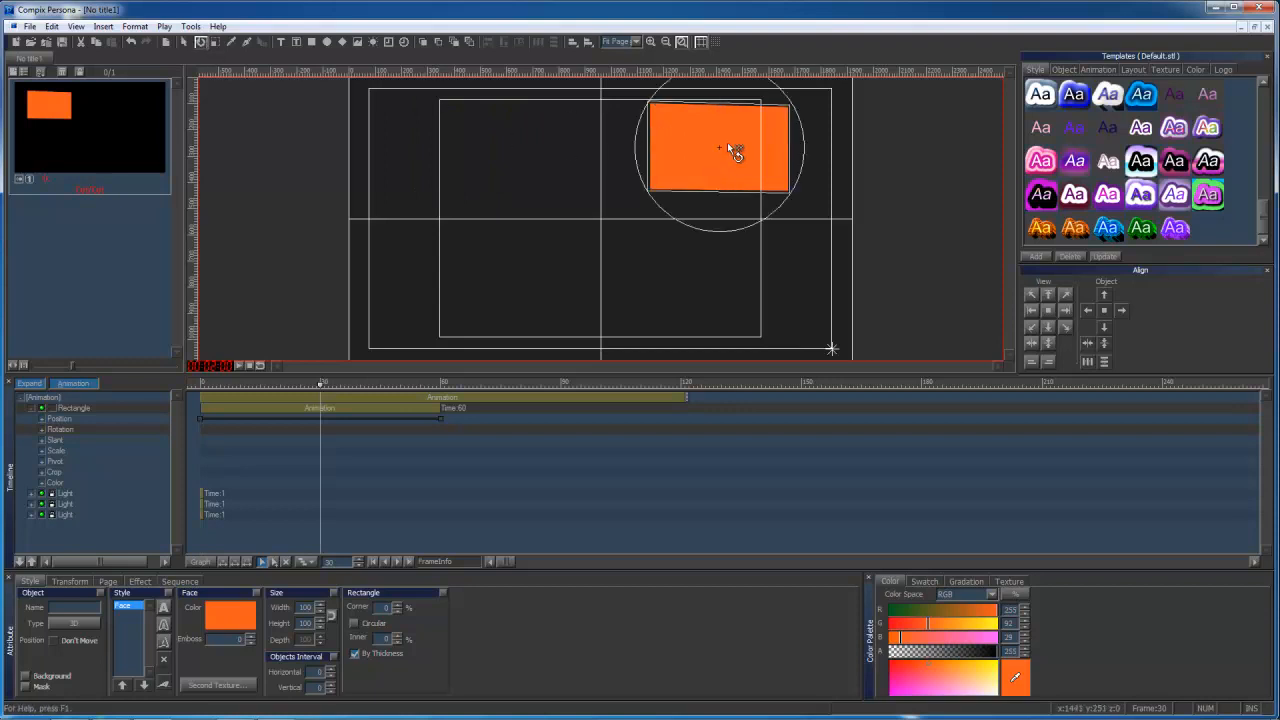
pyautogui.moveTo(727, 145); pyautogui.dragTo(723, 180)
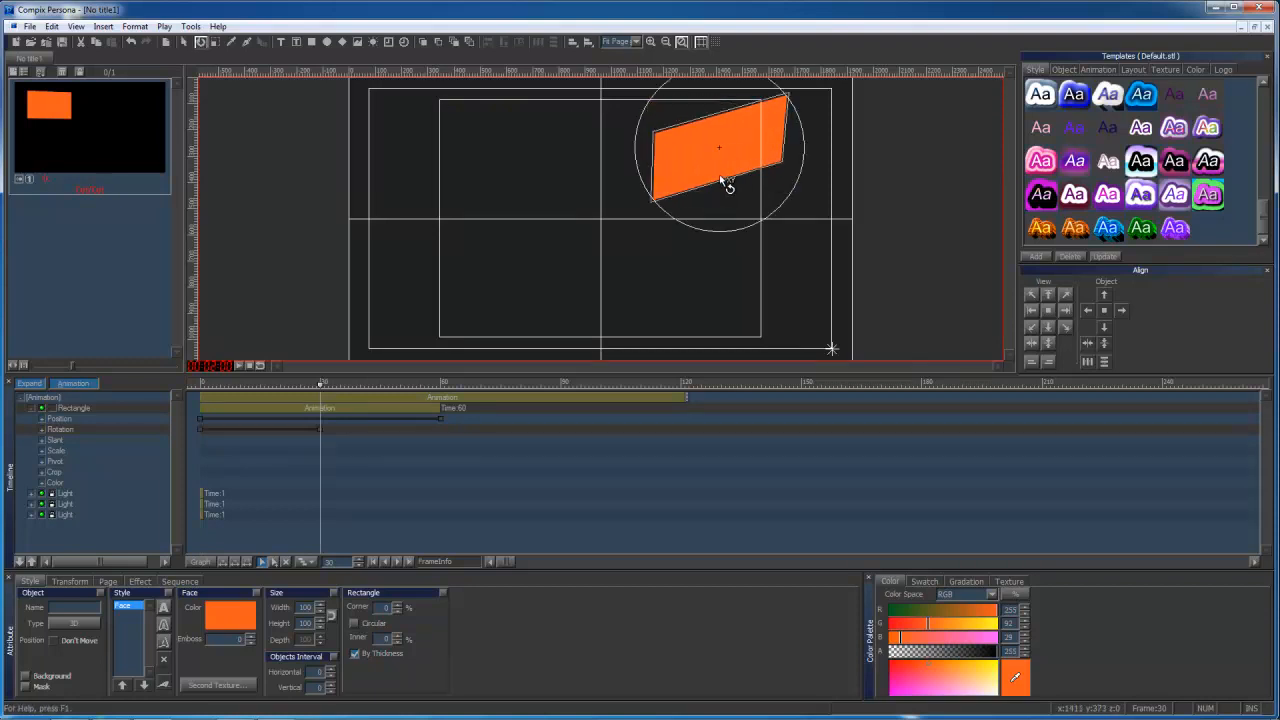
# Turn off animation recording, return to frame 0, and play the combined motion and rotation before stopping playback.
pyautogui.click(91, 385)
pyautogui.moveTo(218, 384); pyautogui.dragTo(203, 383)
pyautogui.click(240, 366)
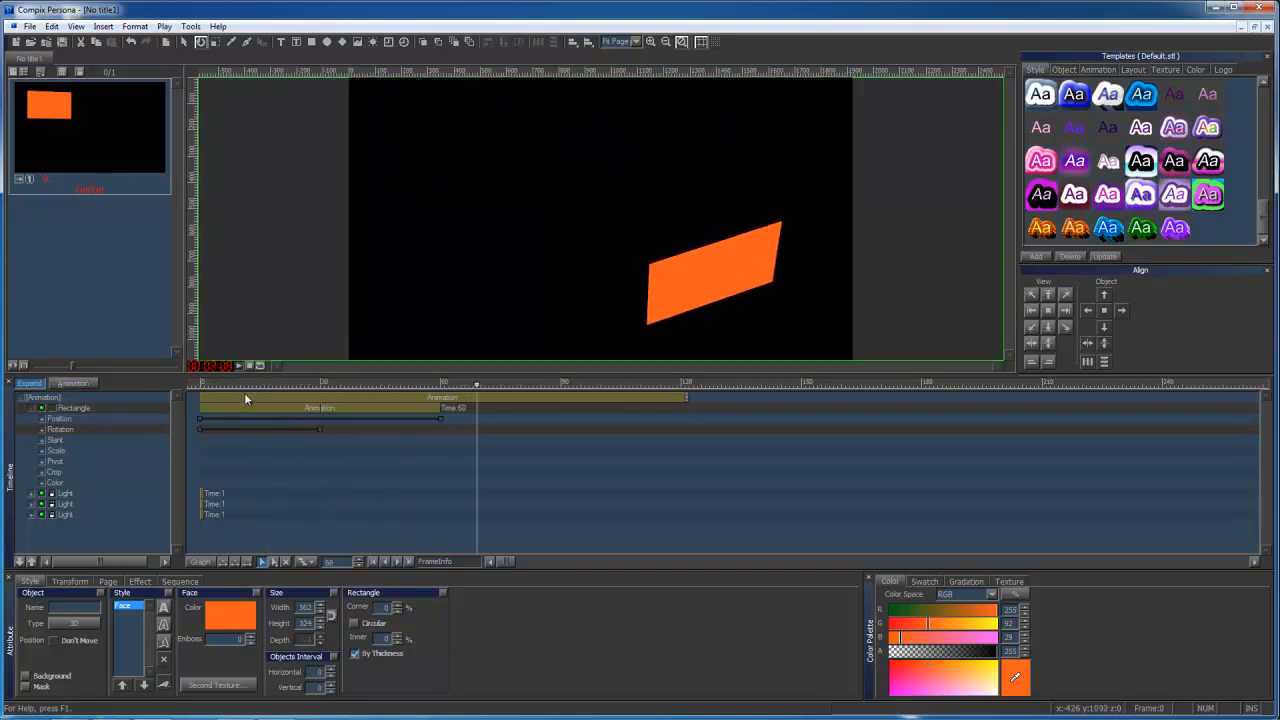
pyautogui.click(242, 365)
# With animation recording on, set the orange rectangle's X slant to 32 at frame 30.
pyautogui.click(85, 384)
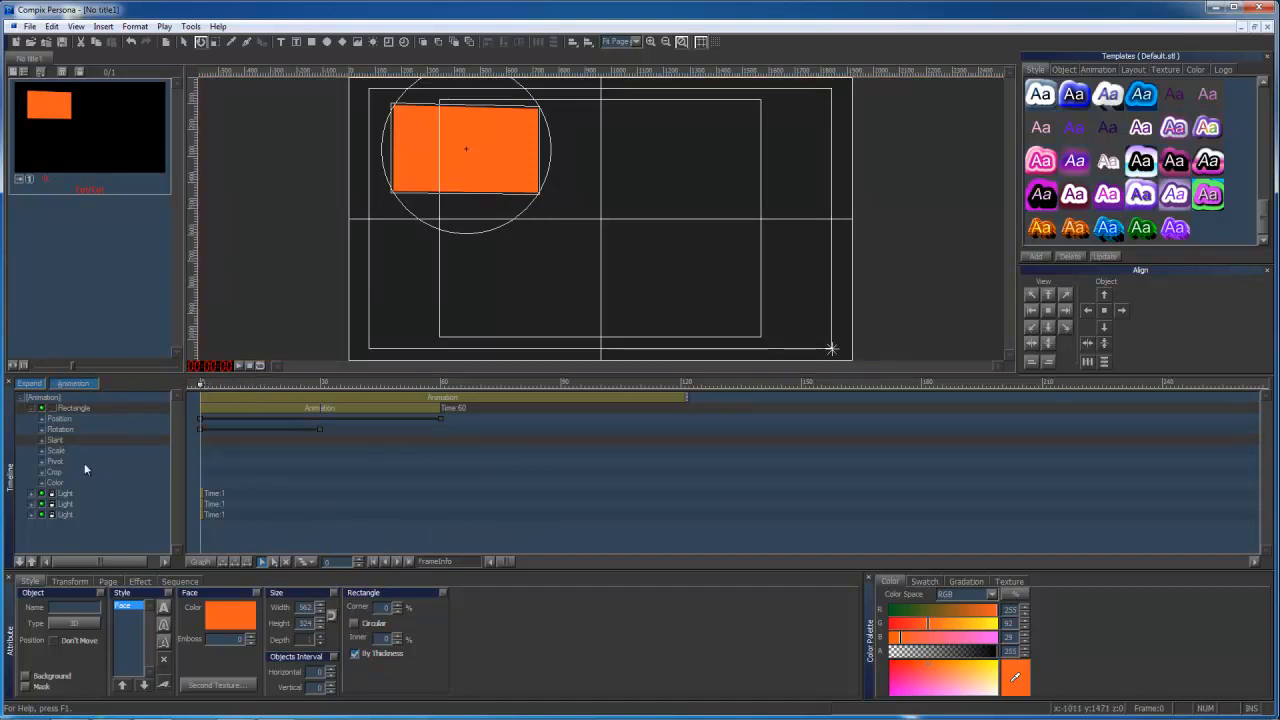
pyautogui.click(78, 582)
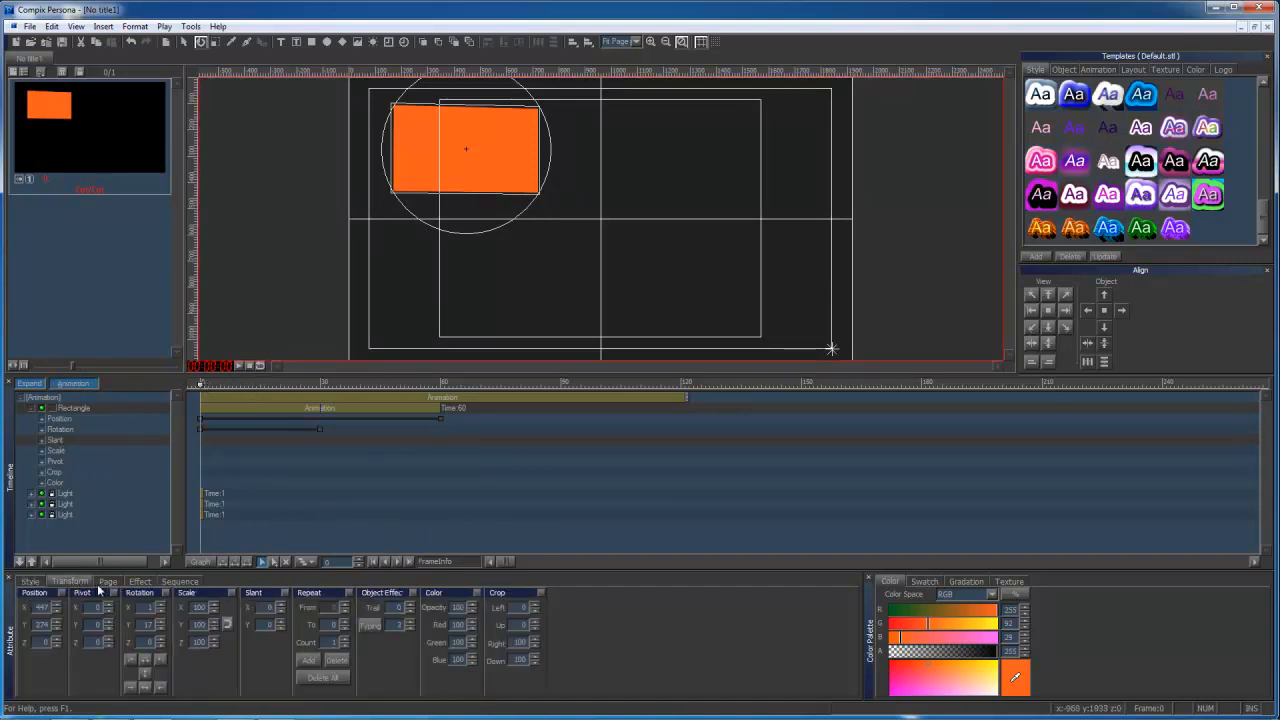
pyautogui.click(321, 383)
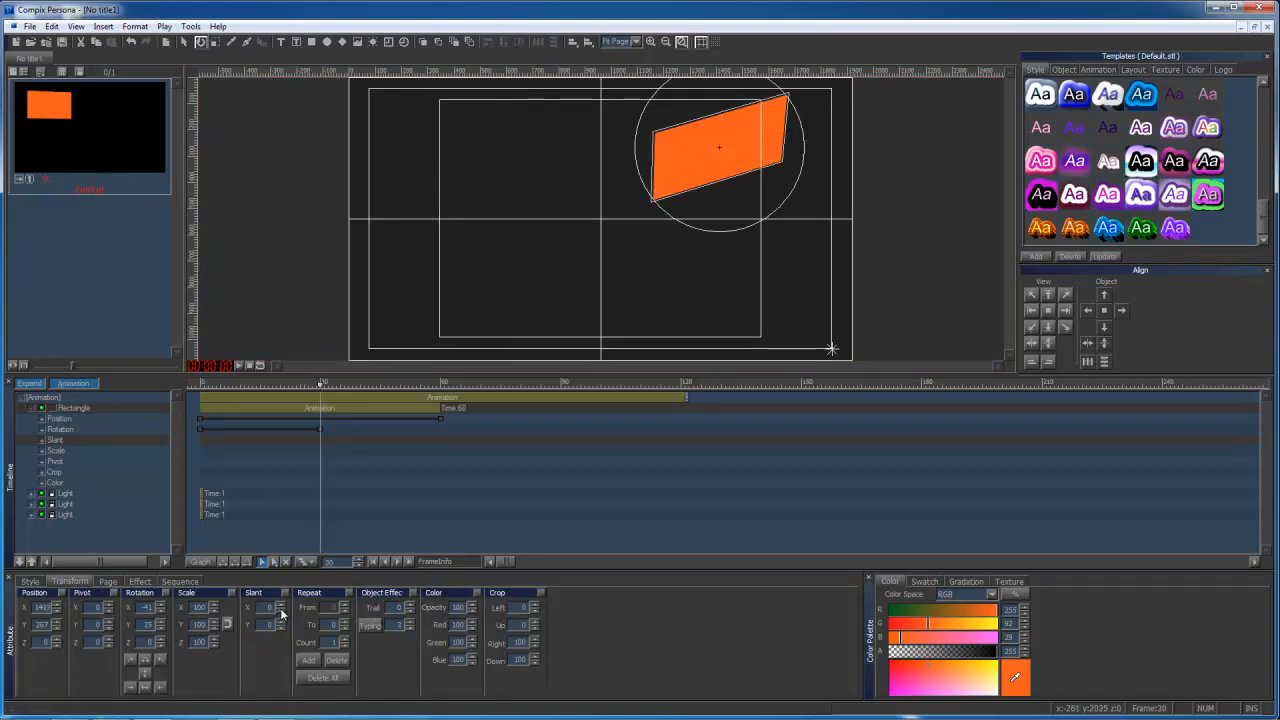
pyautogui.moveTo(281, 613); pyautogui.dragTo(284, 590)
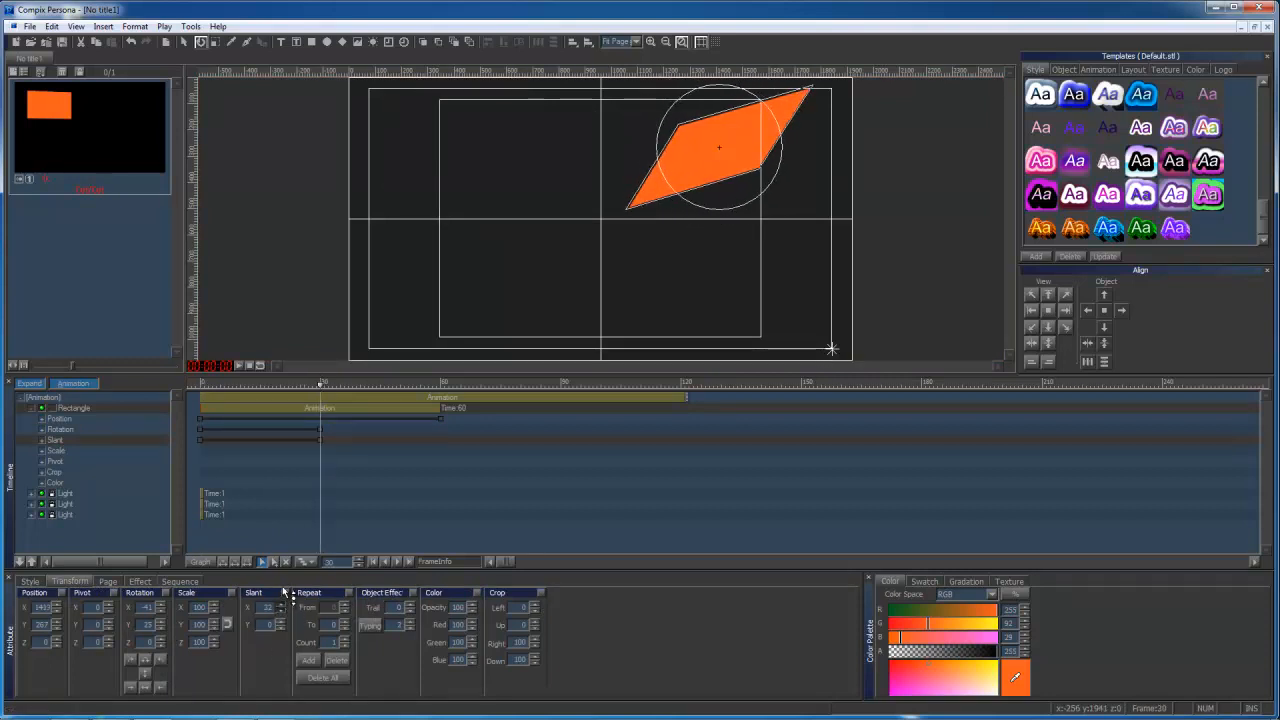
# At frame 30, set the orange rectangle's left crop to 25 and lower its green color percentage so it turns red.
pyautogui.click(63, 471)
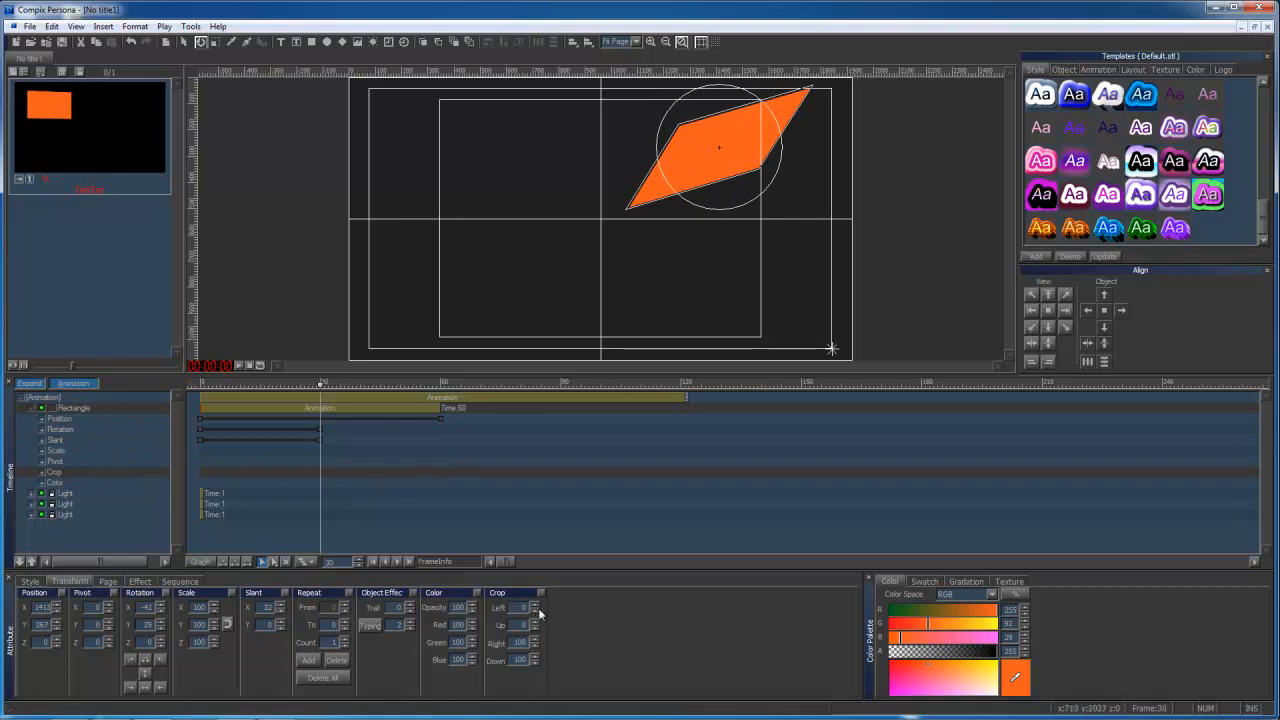
pyautogui.moveTo(537, 614); pyautogui.dragTo(538, 599)
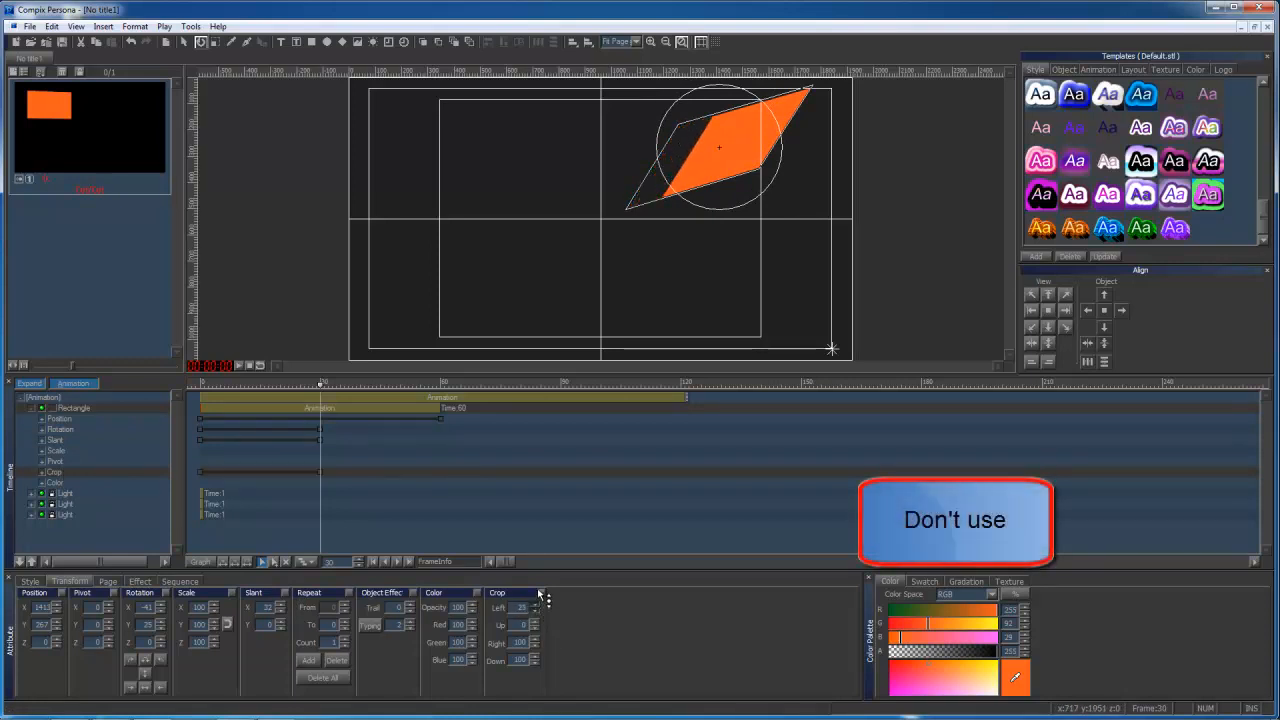
pyautogui.click(68, 482)
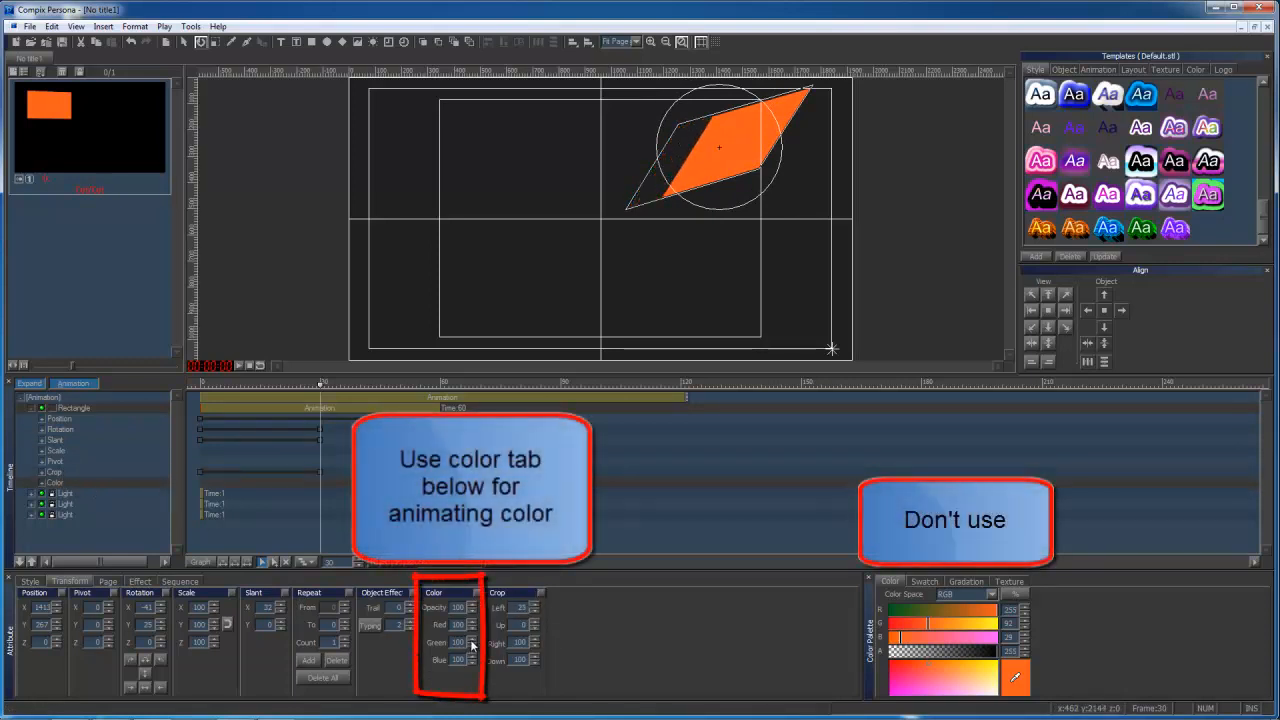
pyautogui.moveTo(474, 645); pyautogui.dragTo(469, 700)
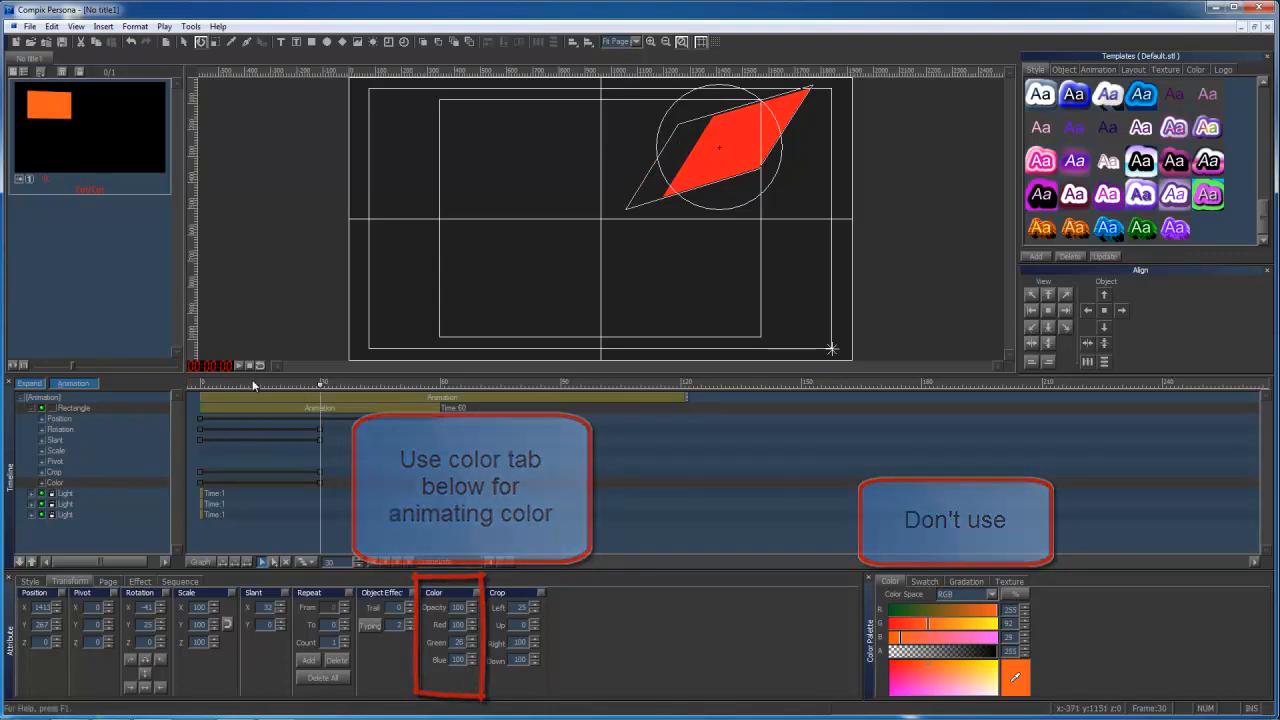
# At frame 0 with recording off, draw a second rectangle about 413 by 287 in the lower-right canvas area and set its red value to 51.
pyautogui.moveTo(205, 383)
pyautogui.mouseDown()
pyautogui.moveTo(328, 393)
pyautogui.moveTo(200, 386)
pyautogui.mouseUp()
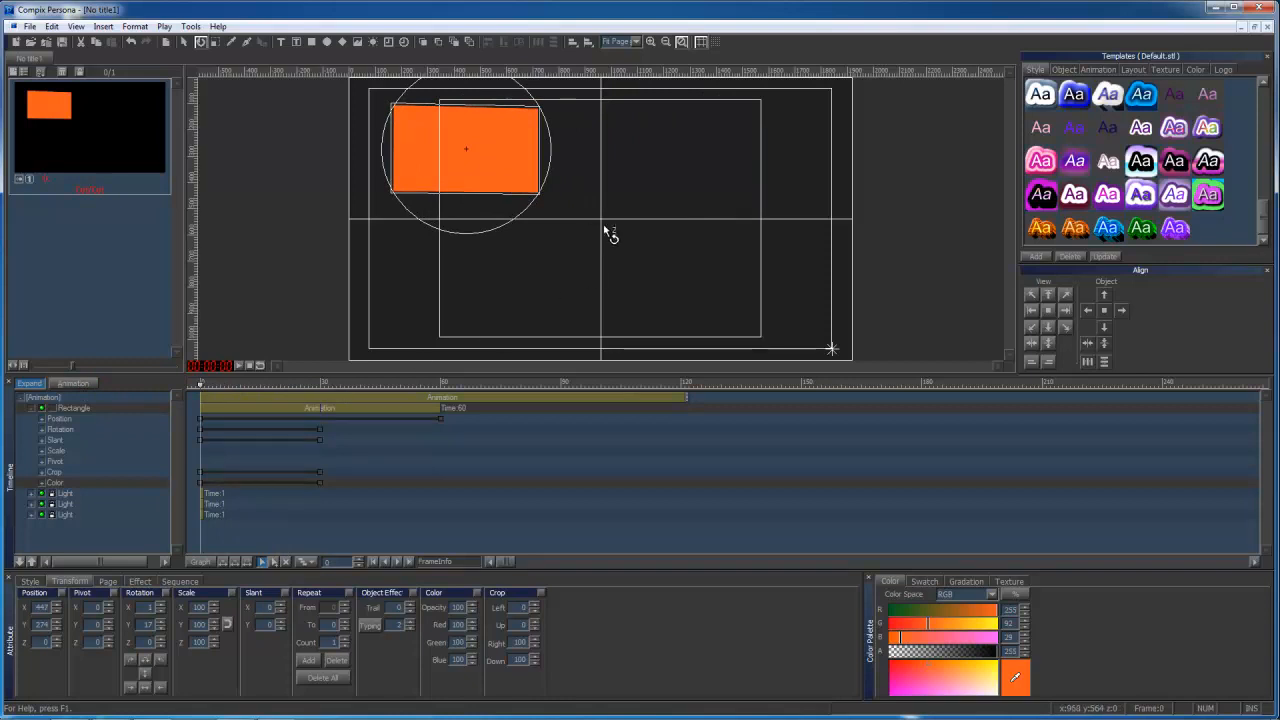
pyautogui.click(186, 43)
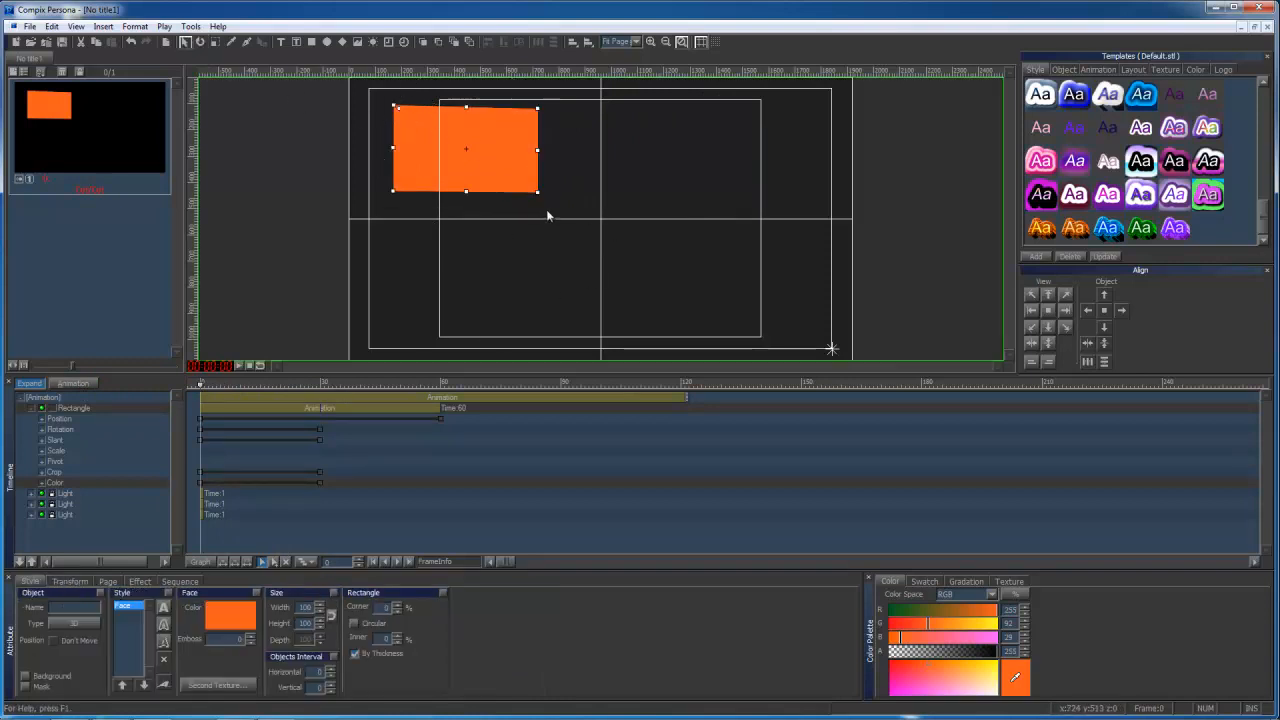
pyautogui.press('Escape')
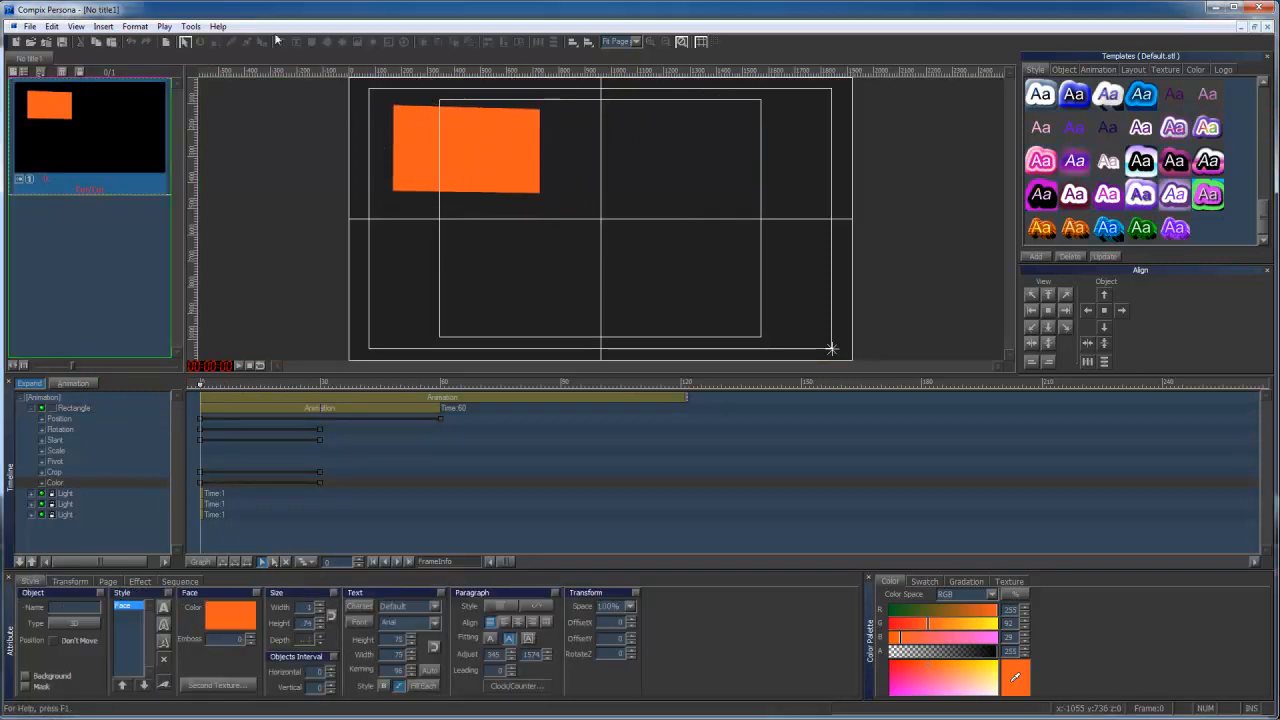
pyautogui.click(321, 208)
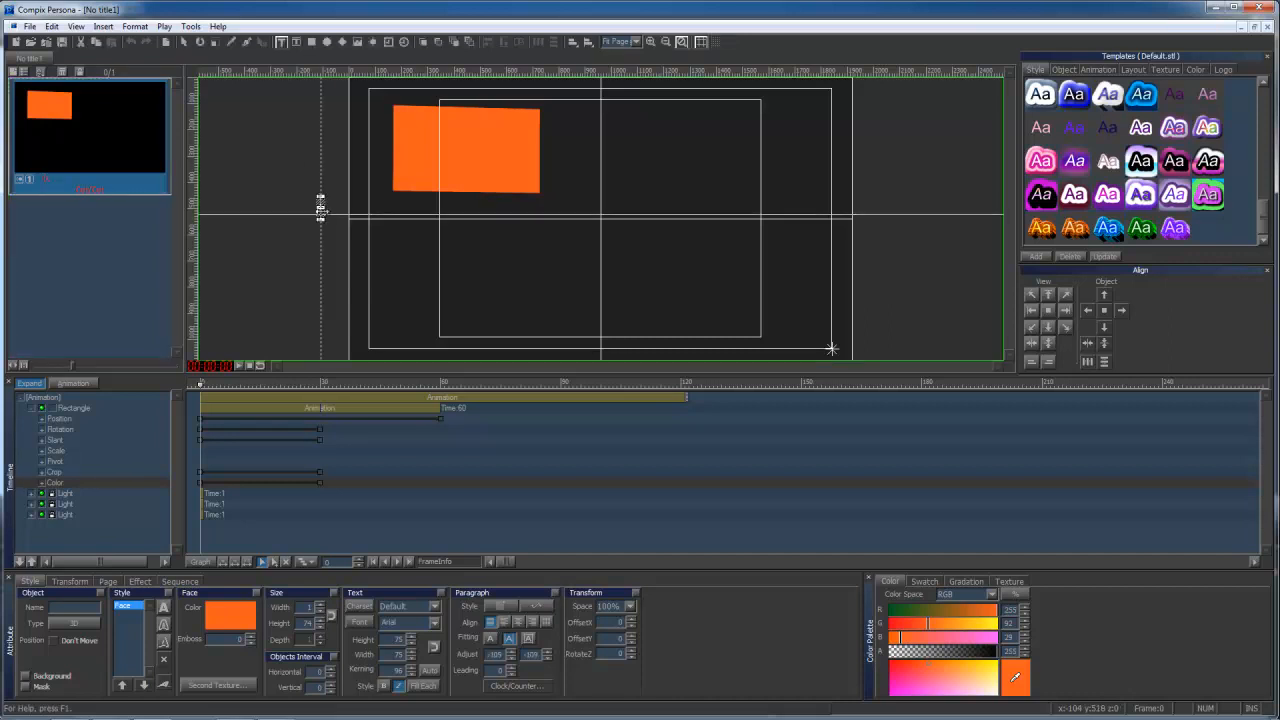
pyautogui.click(311, 42)
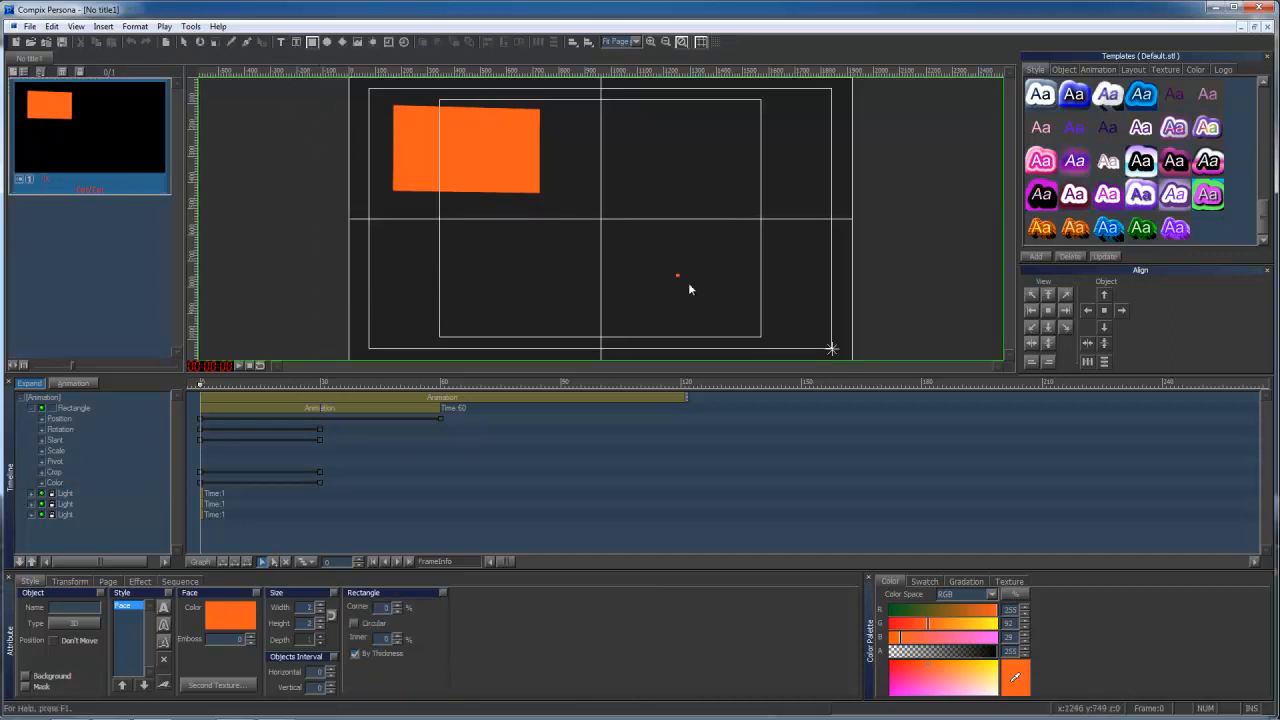
pyautogui.moveTo(676, 274)
pyautogui.mouseDown()
pyautogui.moveTo(789, 349)
pyautogui.moveTo(731, 302)
pyautogui.mouseUp()
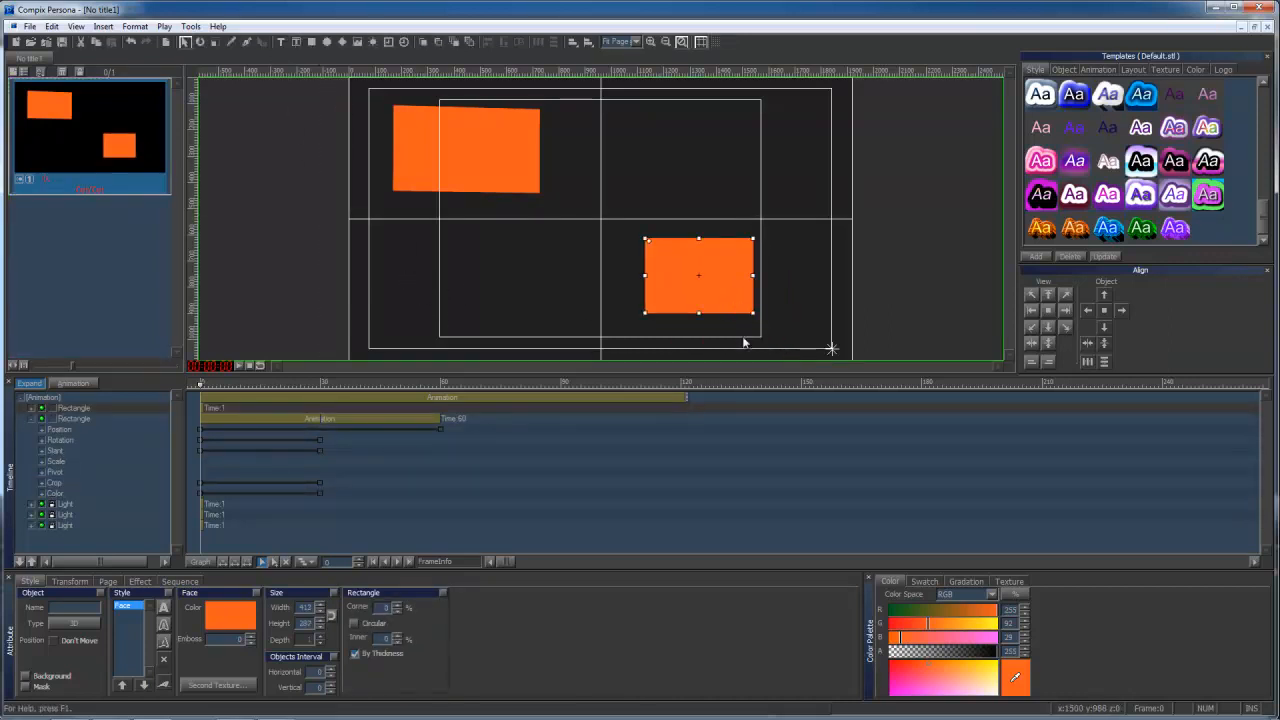
pyautogui.moveTo(947, 608); pyautogui.dragTo(911, 608)
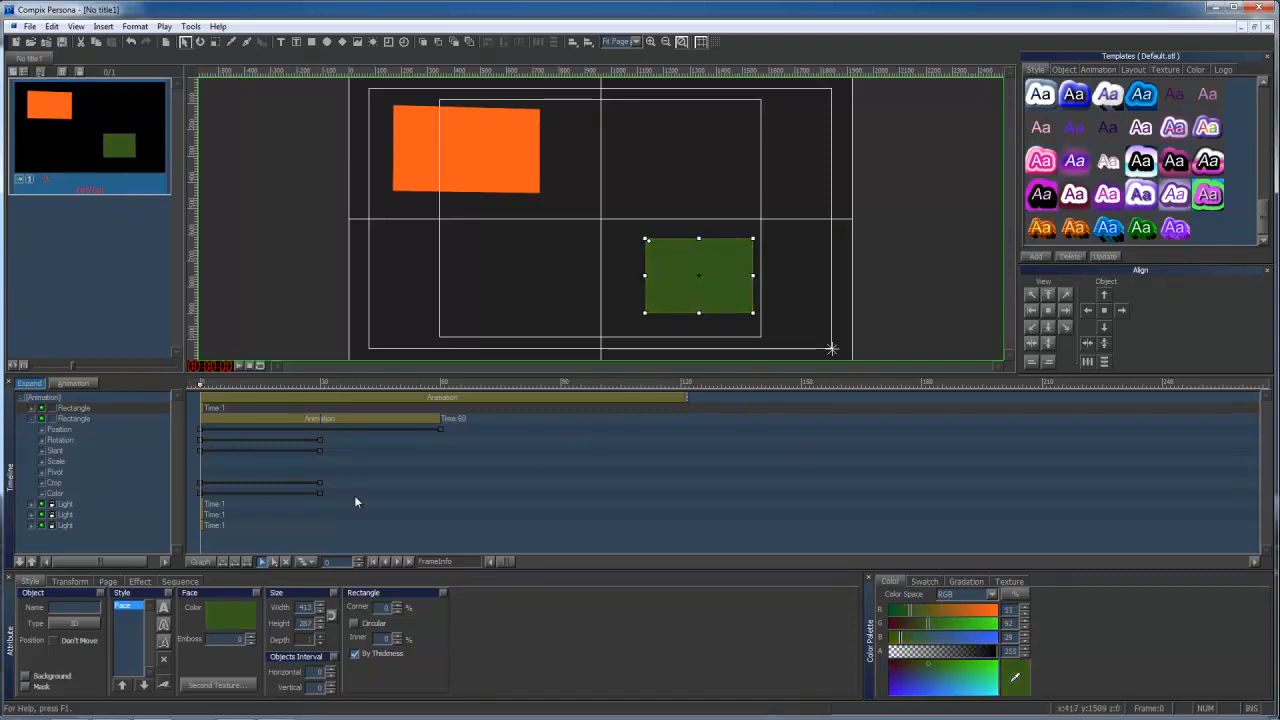
# Shift the green rectangle's pivot along X toward its right edge and tilt the rectangle slightly in 3D around it.
pyautogui.click(71, 582)
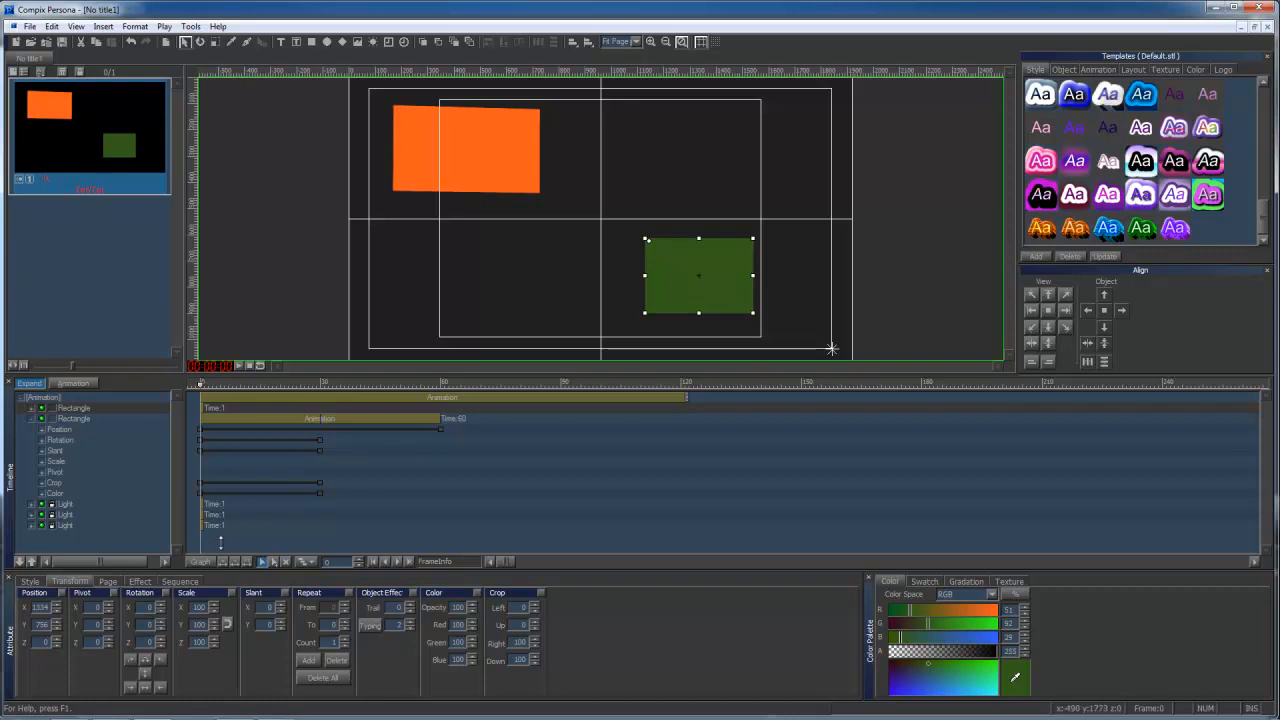
pyautogui.moveTo(108, 609); pyautogui.dragTo(127, 533)
pyautogui.click(201, 42)
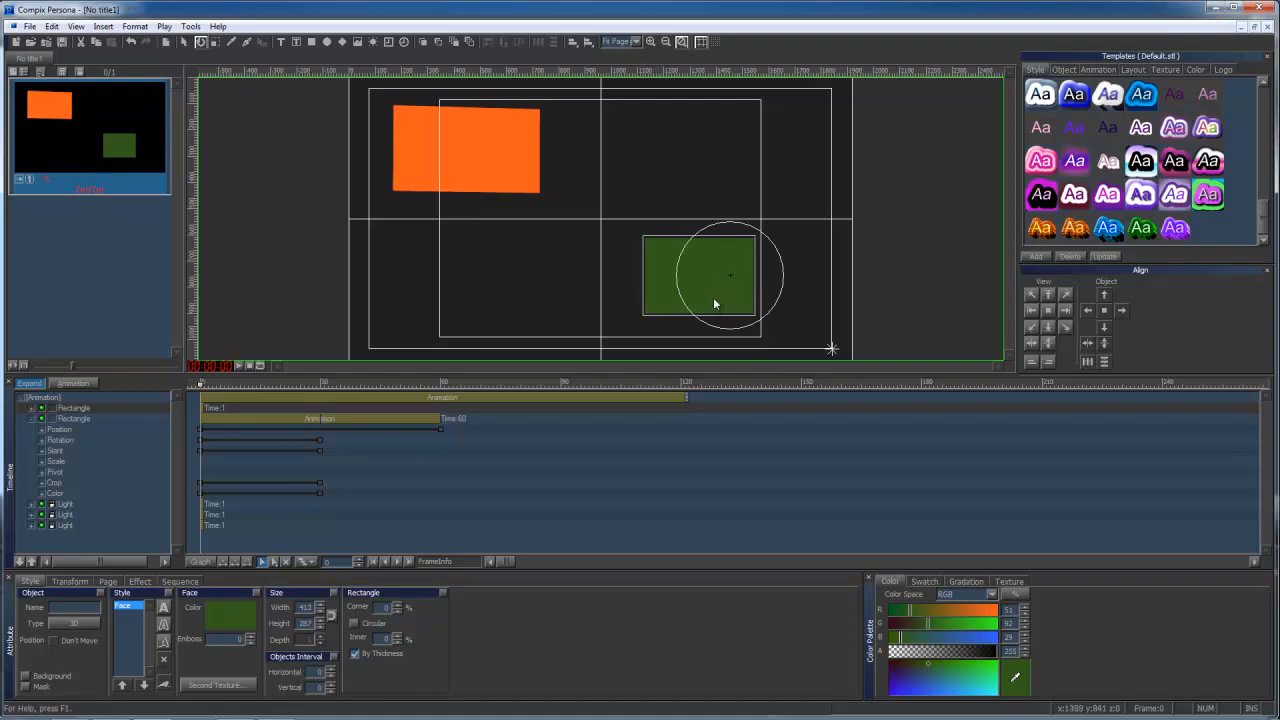
pyautogui.moveTo(714, 303)
pyautogui.mouseDown()
pyautogui.moveTo(711, 320)
pyautogui.moveTo(737, 289)
pyautogui.moveTo(717, 317)
pyautogui.moveTo(737, 314)
pyautogui.moveTo(720, 286)
pyautogui.moveTo(703, 309)
pyautogui.mouseUp()
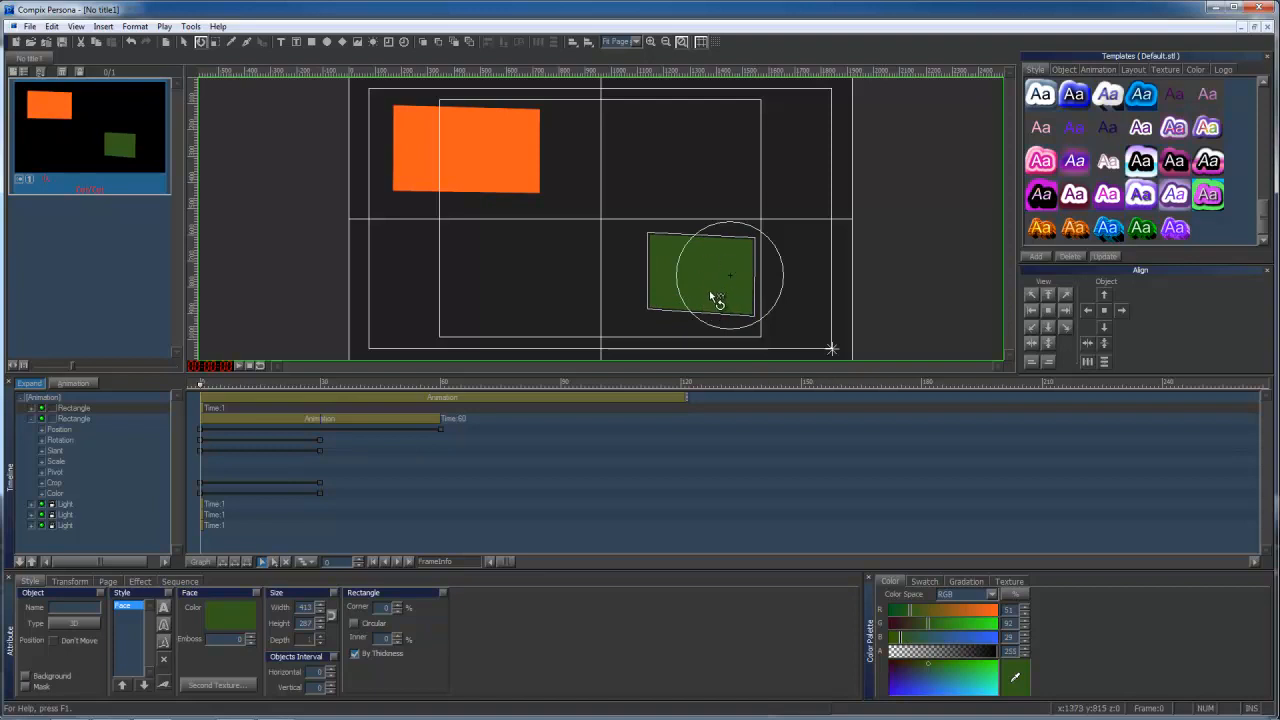
# With animation recording on, rotate the green rectangle counterclockwise around its offset pivot at frame 30 as its ending position.
pyautogui.click(73, 383)
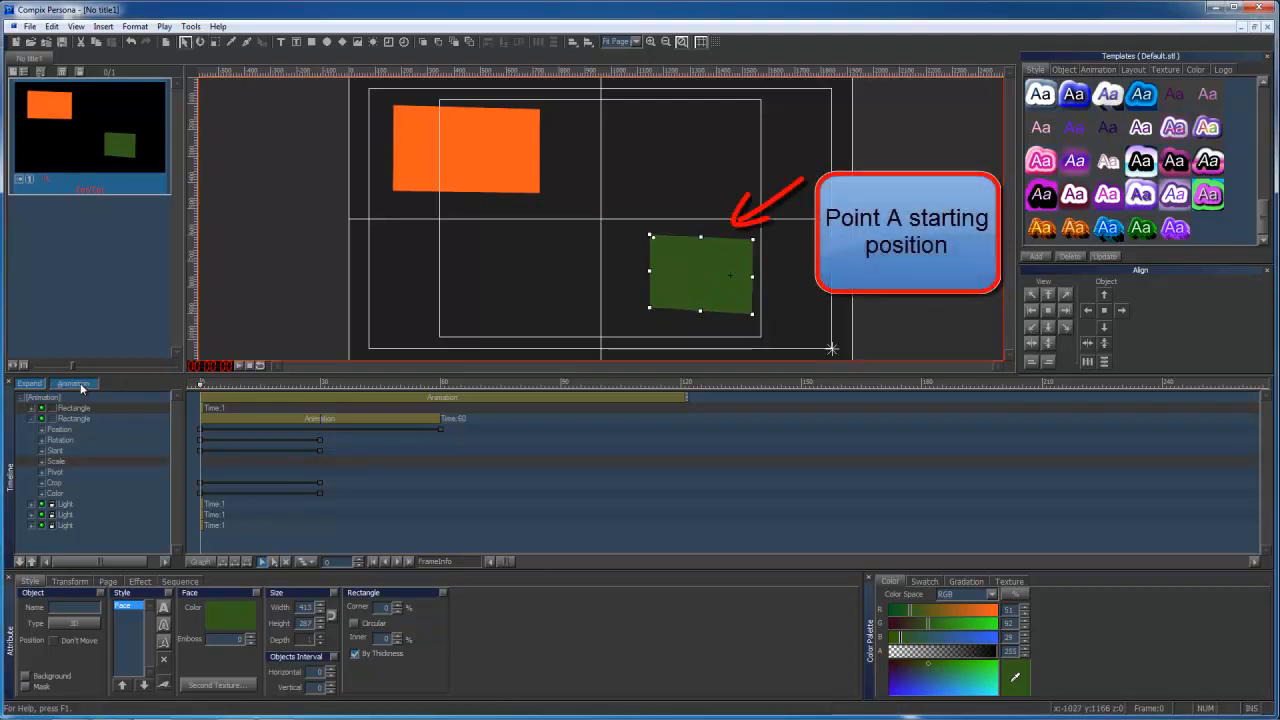
pyautogui.click(320, 386)
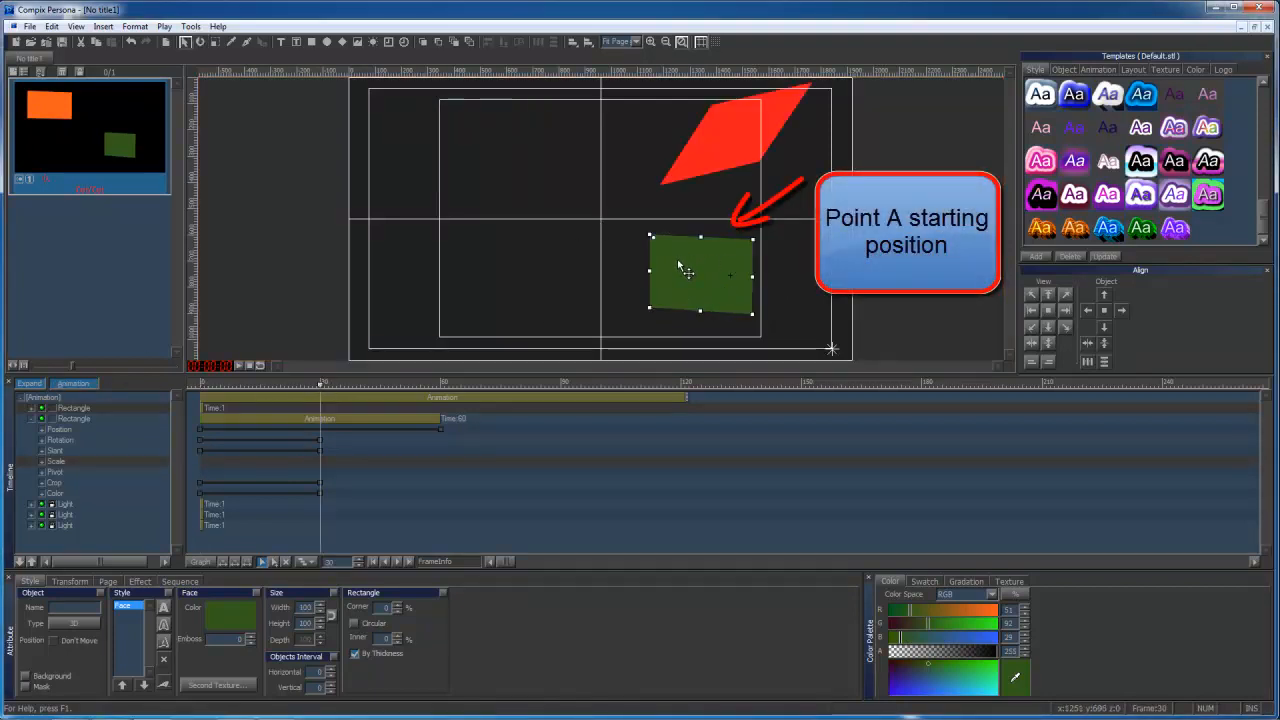
pyautogui.click(199, 42)
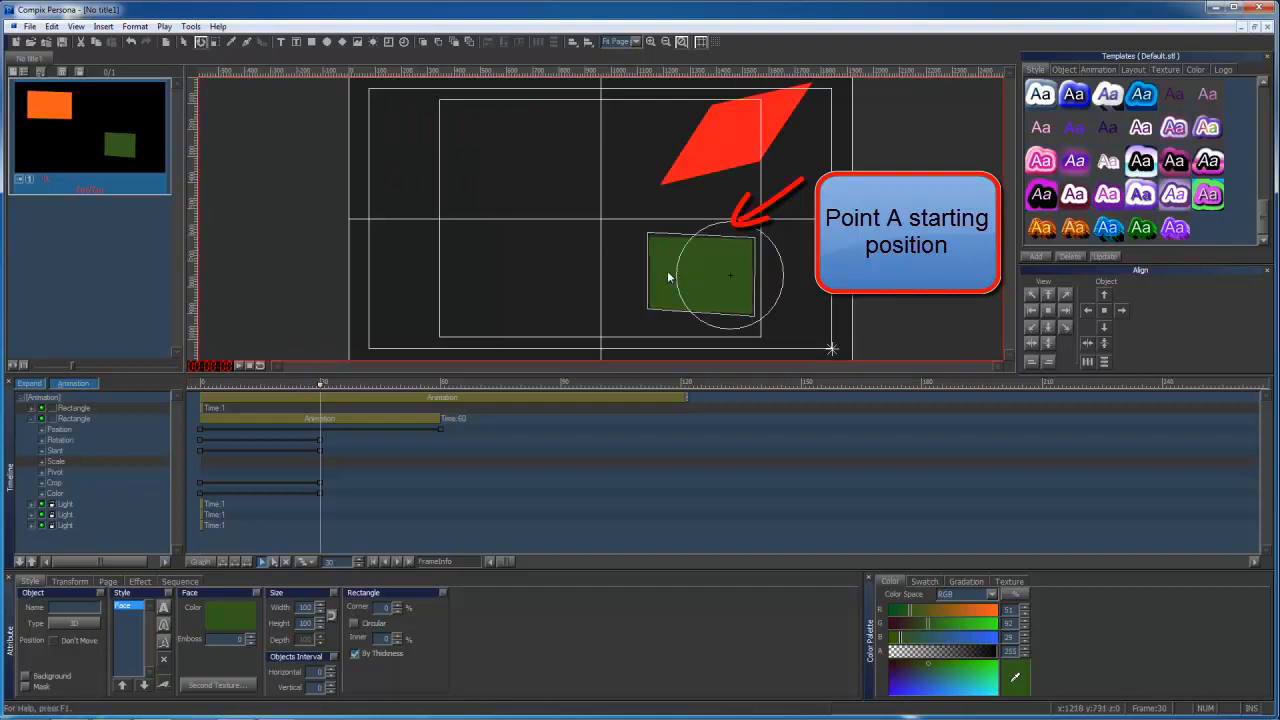
pyautogui.moveTo(686, 277); pyautogui.dragTo(663, 291)
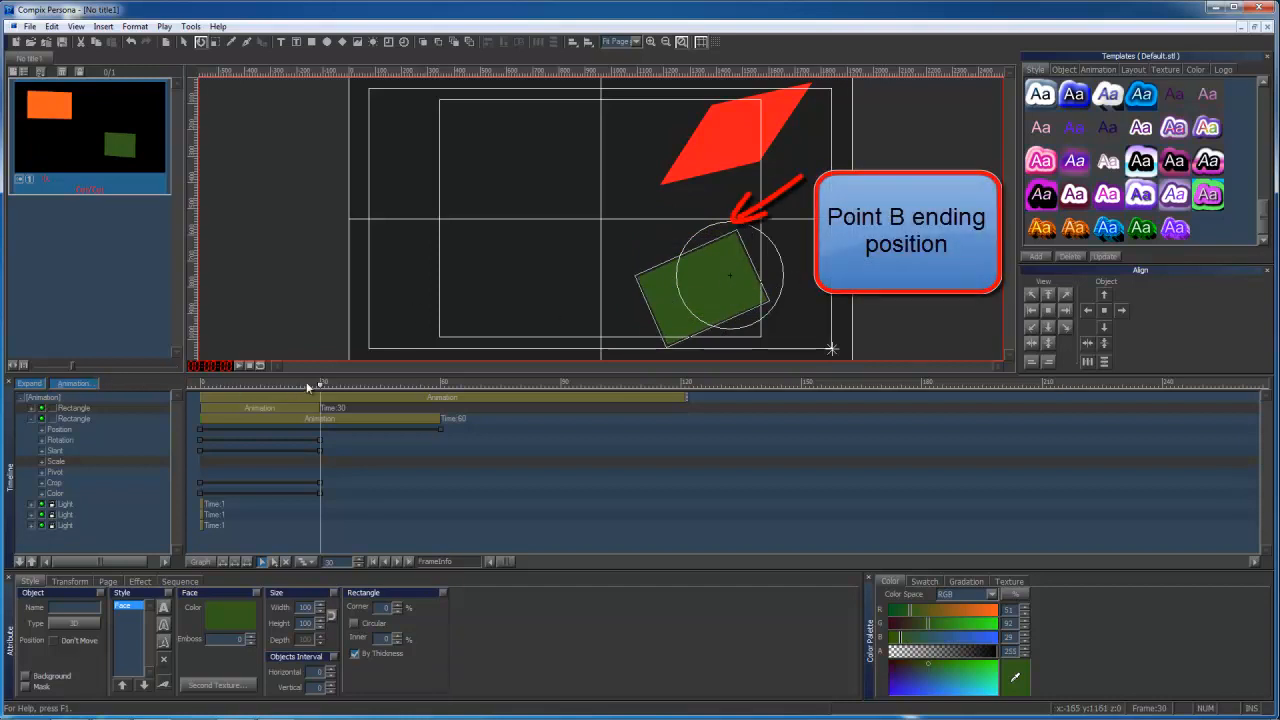
# At frame 0 with recording off, draw a third rectangle about 483 by 327 in the lower-left canvas area and set its blue value to 208.
pyautogui.moveTo(309, 387); pyautogui.dragTo(113, 385)
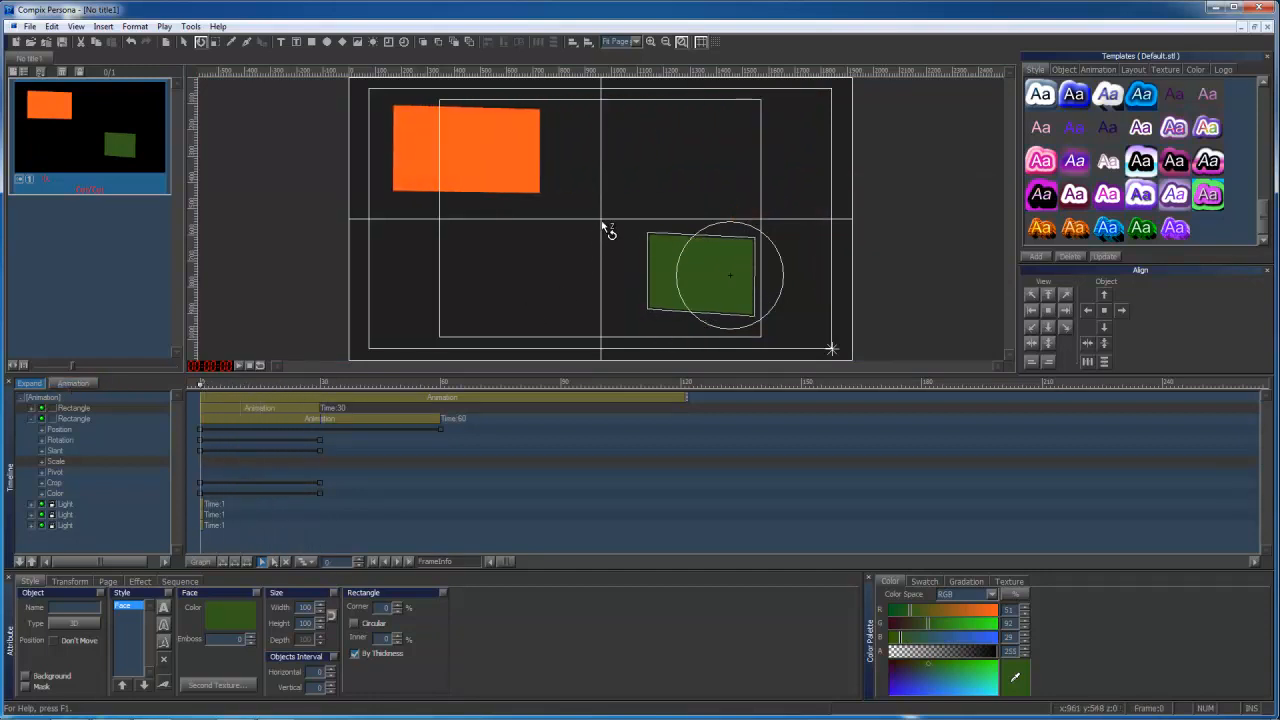
pyautogui.click(185, 43)
pyautogui.click(594, 231)
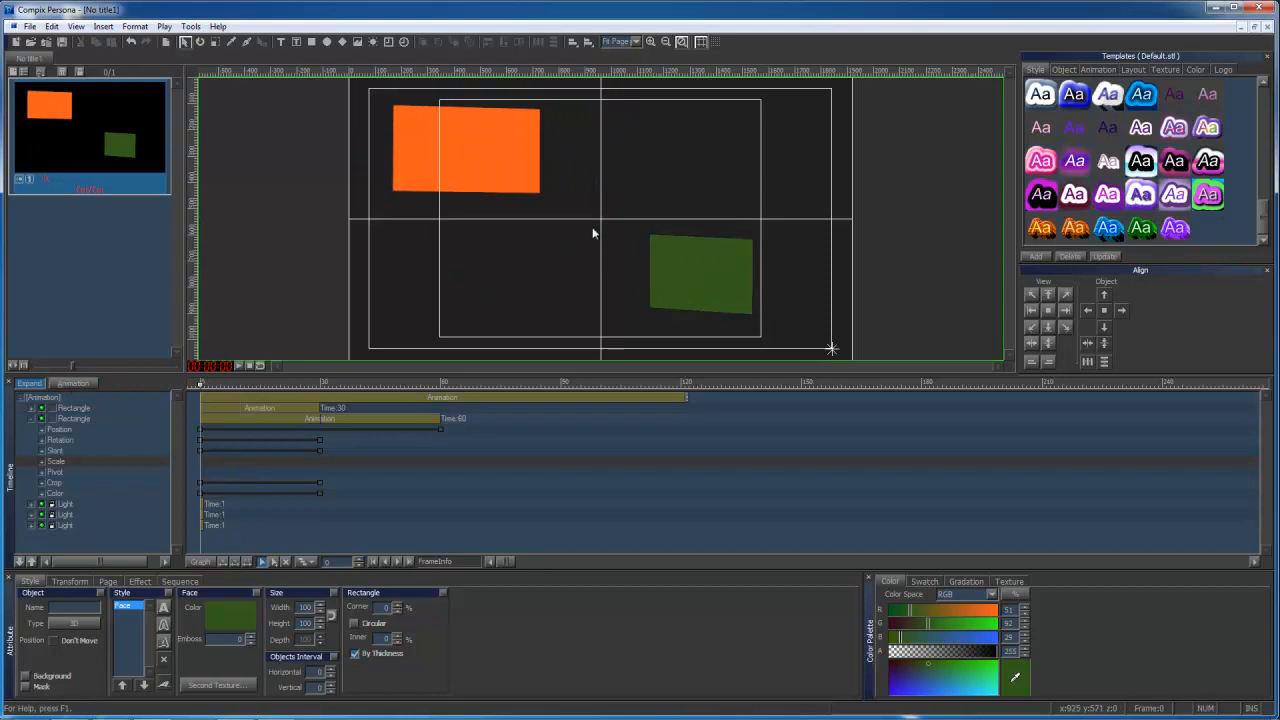
pyautogui.click(312, 45)
pyautogui.moveTo(416, 256); pyautogui.dragTo(548, 328)
pyautogui.click(977, 637)
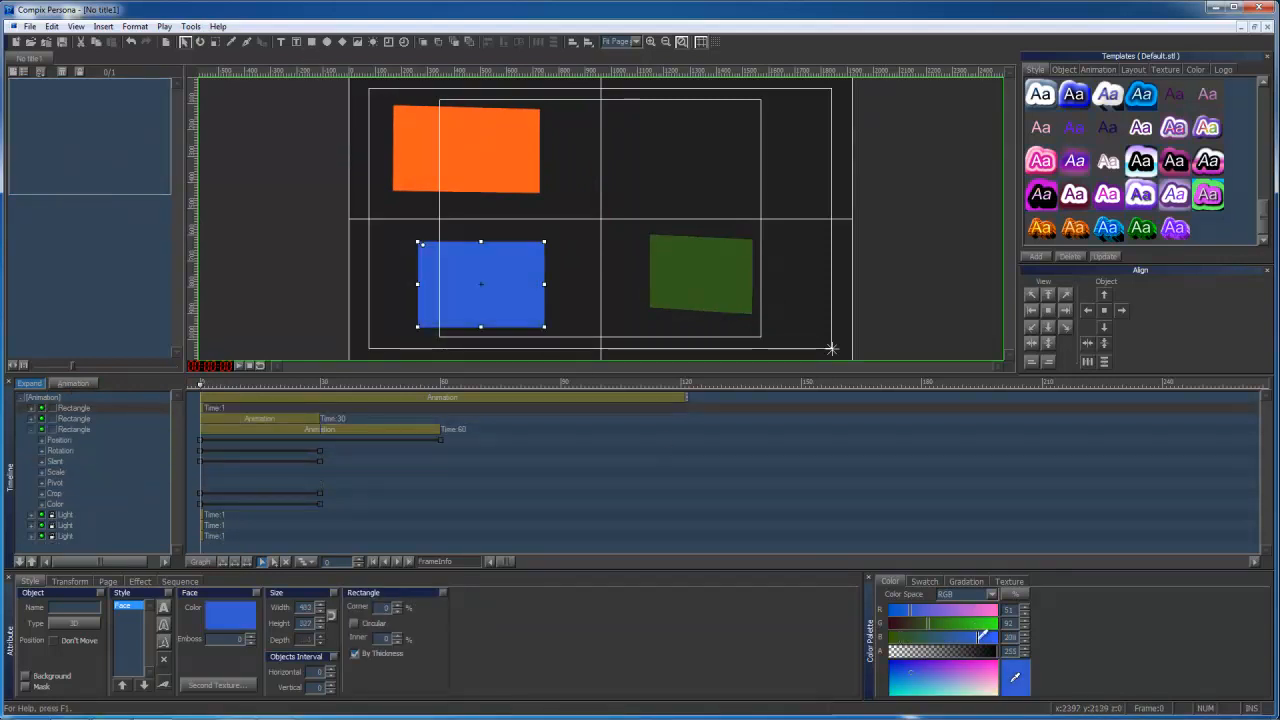
# With animation recording on, shrink the blue rectangle uniformly to a scale of 53 at frame 90.
pyautogui.click(86, 386)
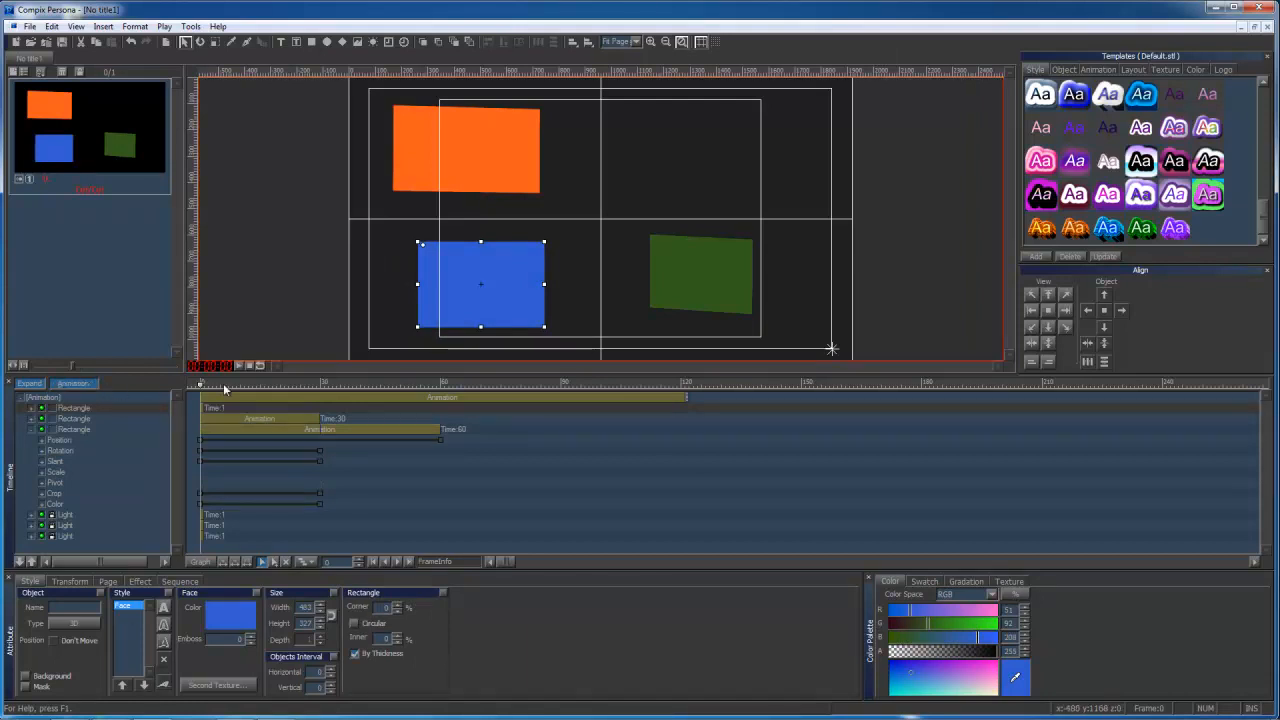
pyautogui.click(562, 386)
pyautogui.moveTo(528, 300)
pyautogui.mouseDown()
pyautogui.moveTo(542, 282)
pyautogui.moveTo(514, 291)
pyautogui.mouseUp()
pyautogui.click(216, 43)
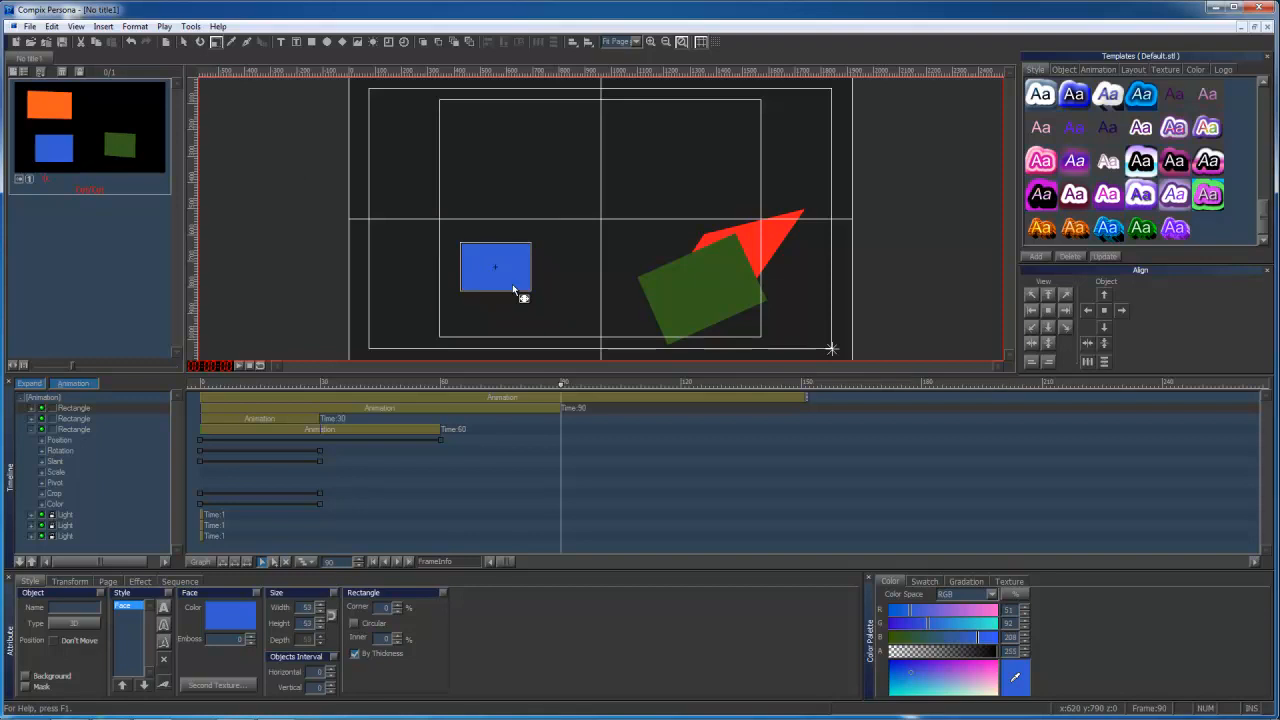
# Set the blue rectangle's Y scale to 100 at frame 90, leaving the X and Z scales alone.
pyautogui.click(78, 583)
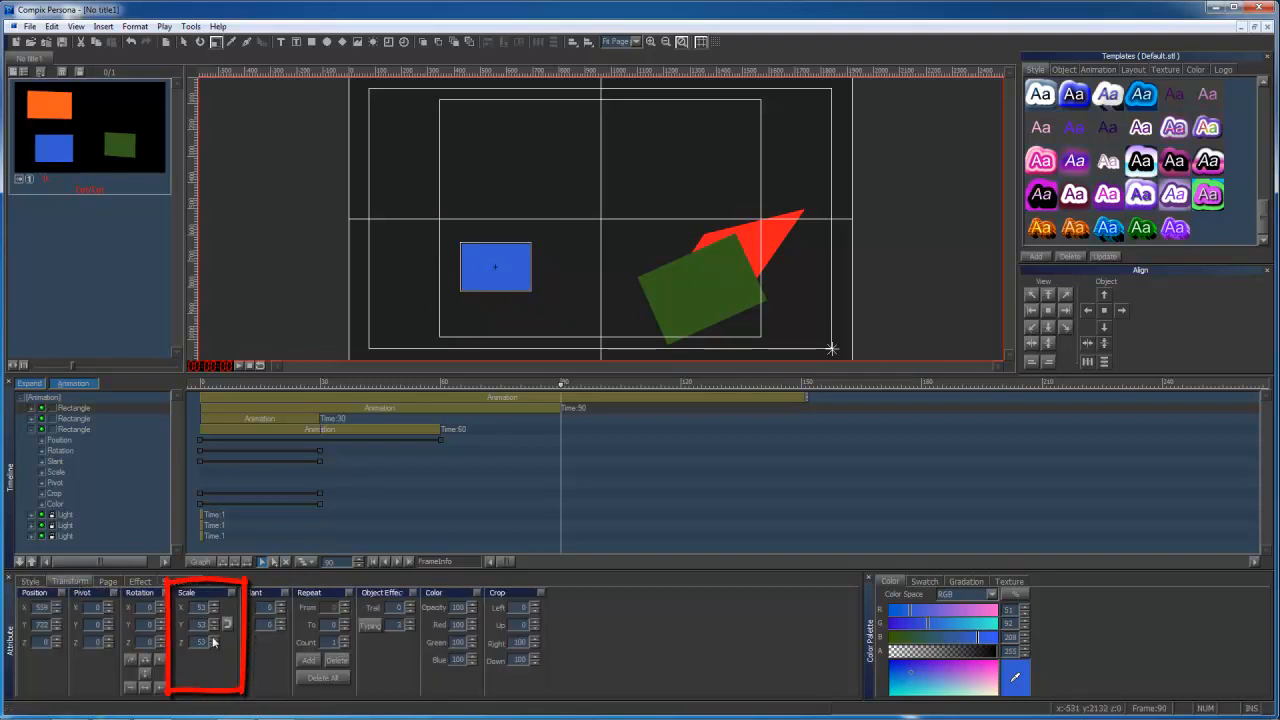
pyautogui.moveTo(214, 628); pyautogui.dragTo(217, 598)
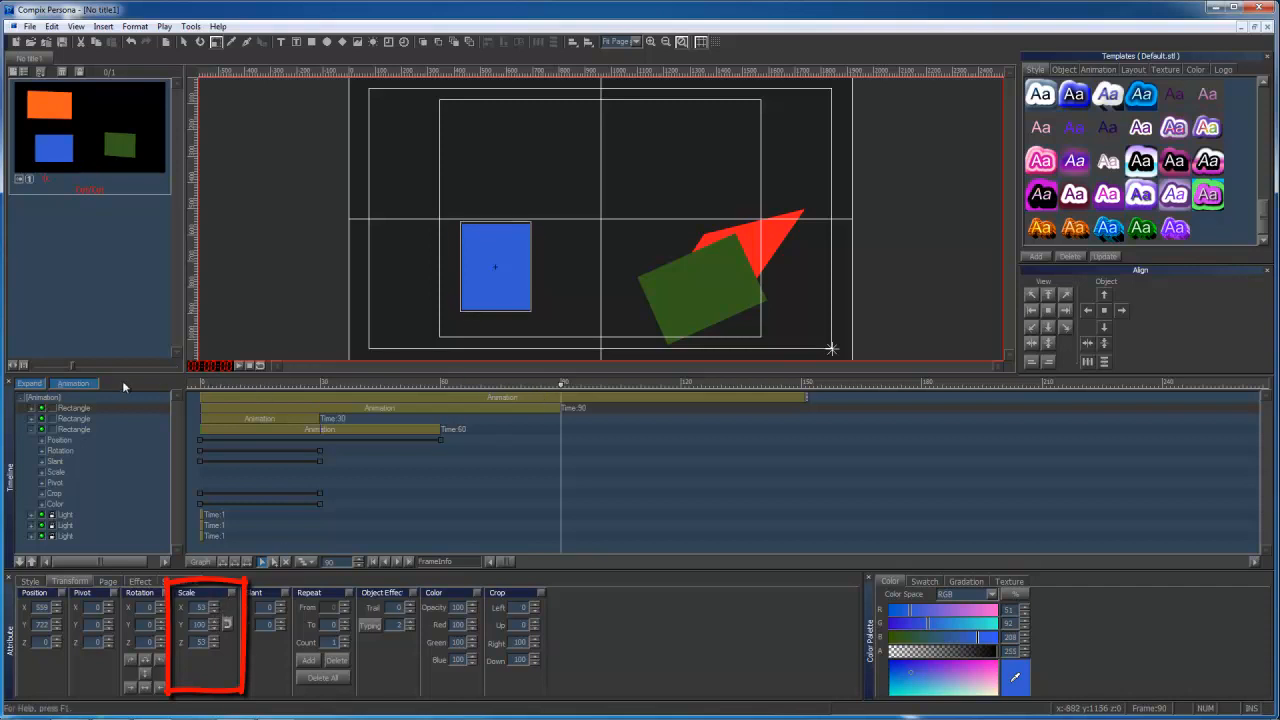
pyautogui.moveTo(557, 393)
pyautogui.mouseDown()
pyautogui.moveTo(209, 392)
pyautogui.moveTo(565, 392)
pyautogui.mouseUp()
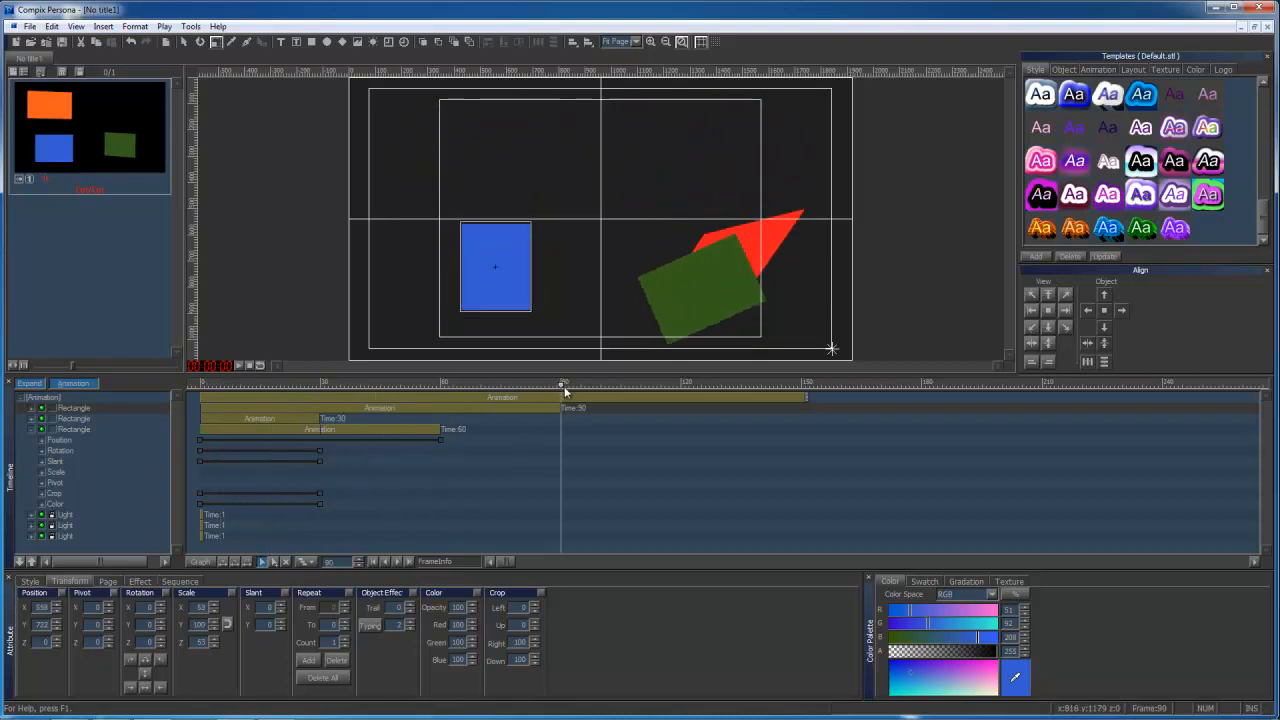
# Play the full animation to preview the motion of all three rectangles.
pyautogui.click(241, 366)
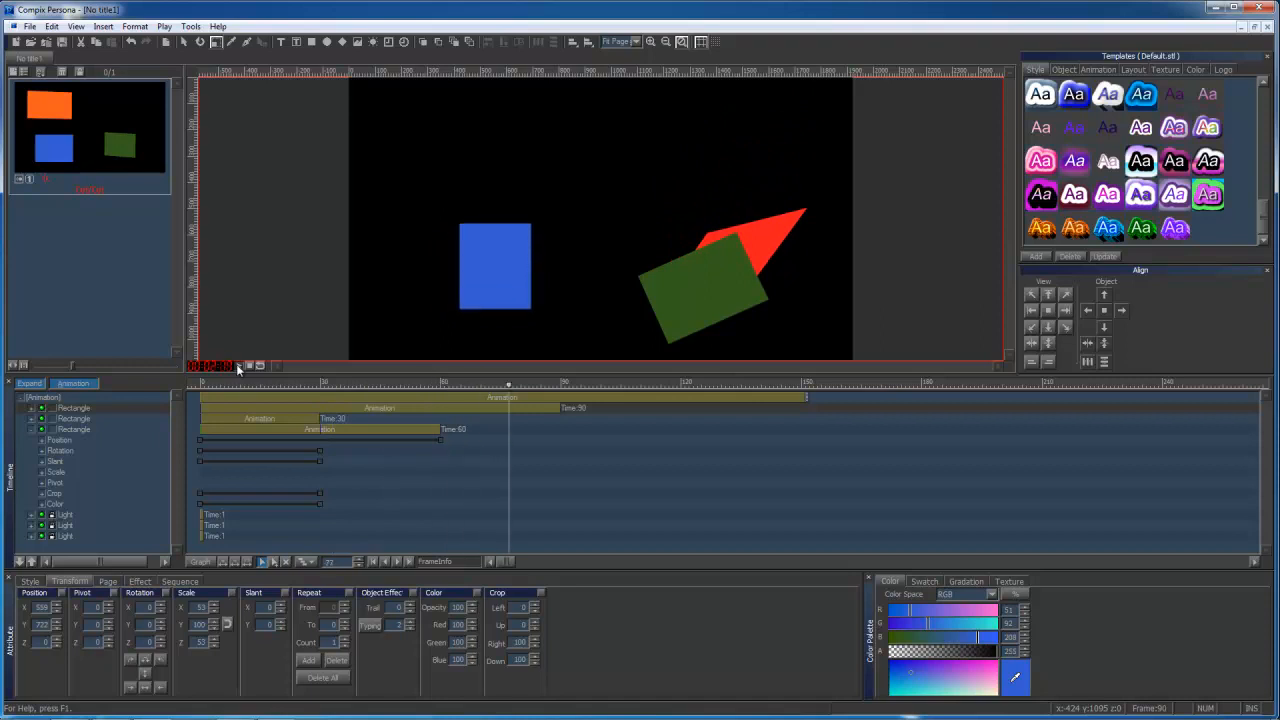
pyautogui.click(241, 366)
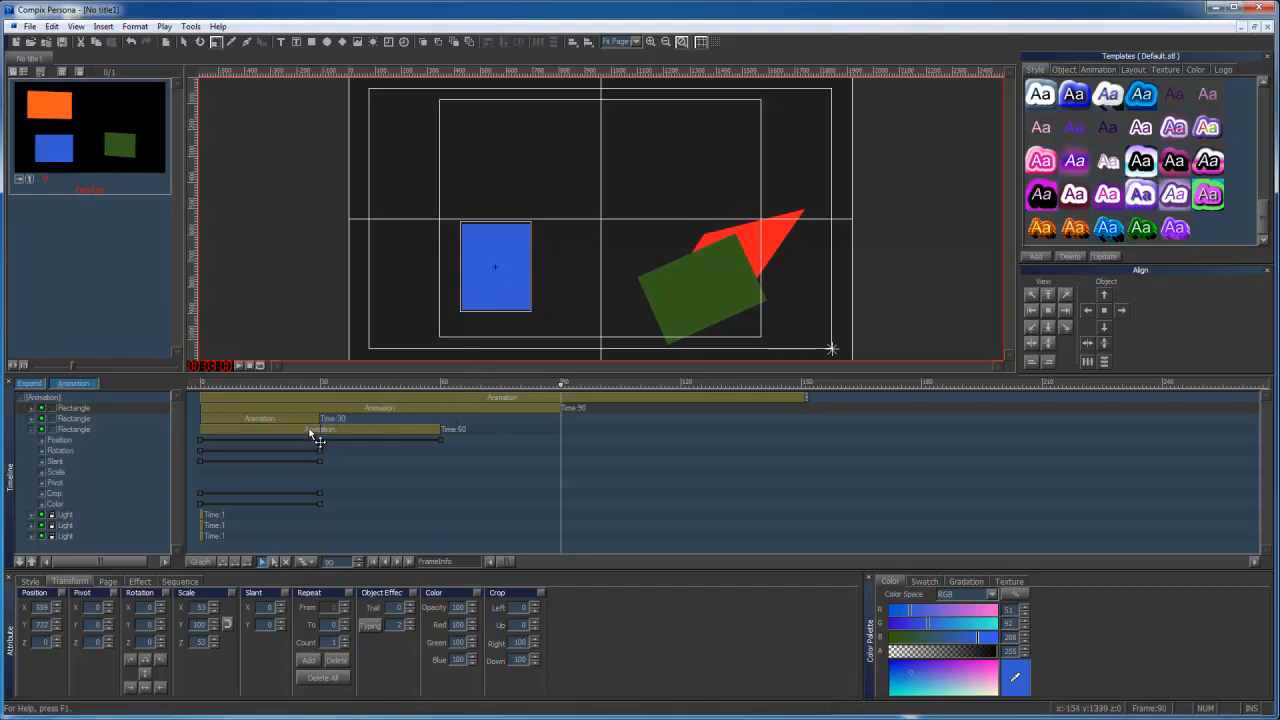
# Shift the orange rectangle's whole animation along the timeline so it starts at frame 23, and go to that frame.
pyautogui.moveTo(316, 437); pyautogui.dragTo(408, 436)
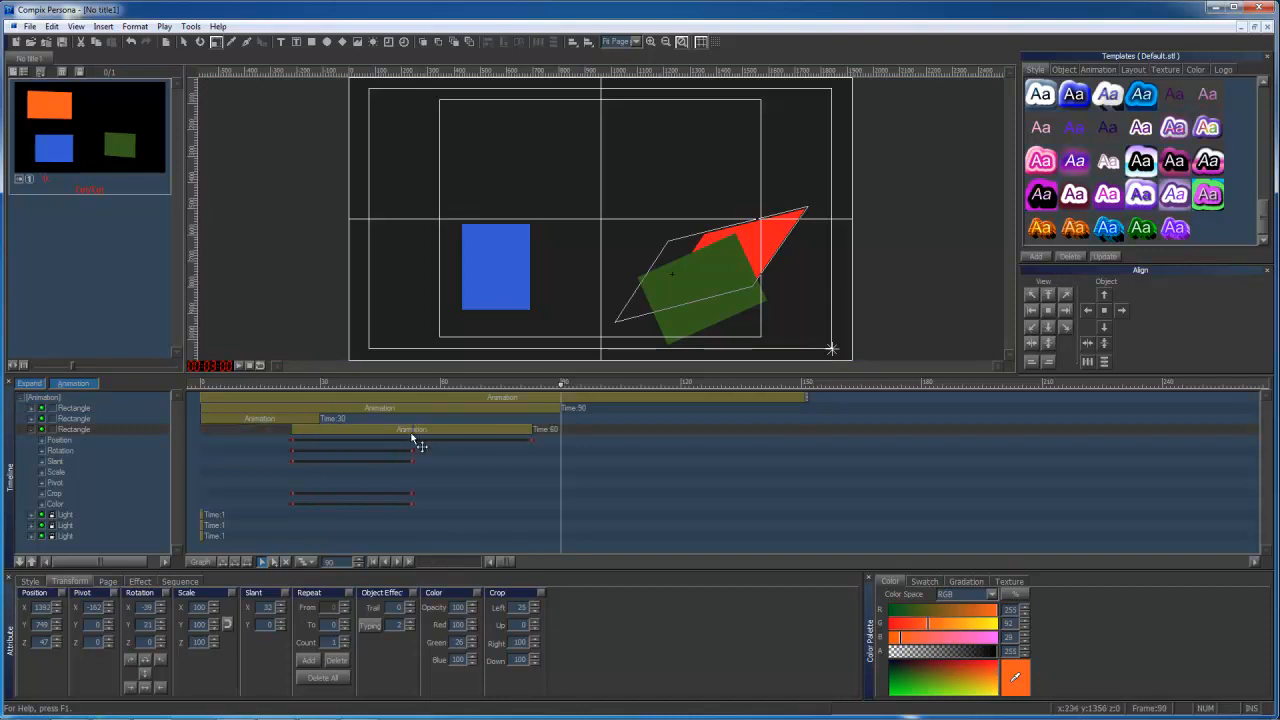
pyautogui.click(229, 383)
pyautogui.moveTo(229, 380); pyautogui.dragTo(293, 398)
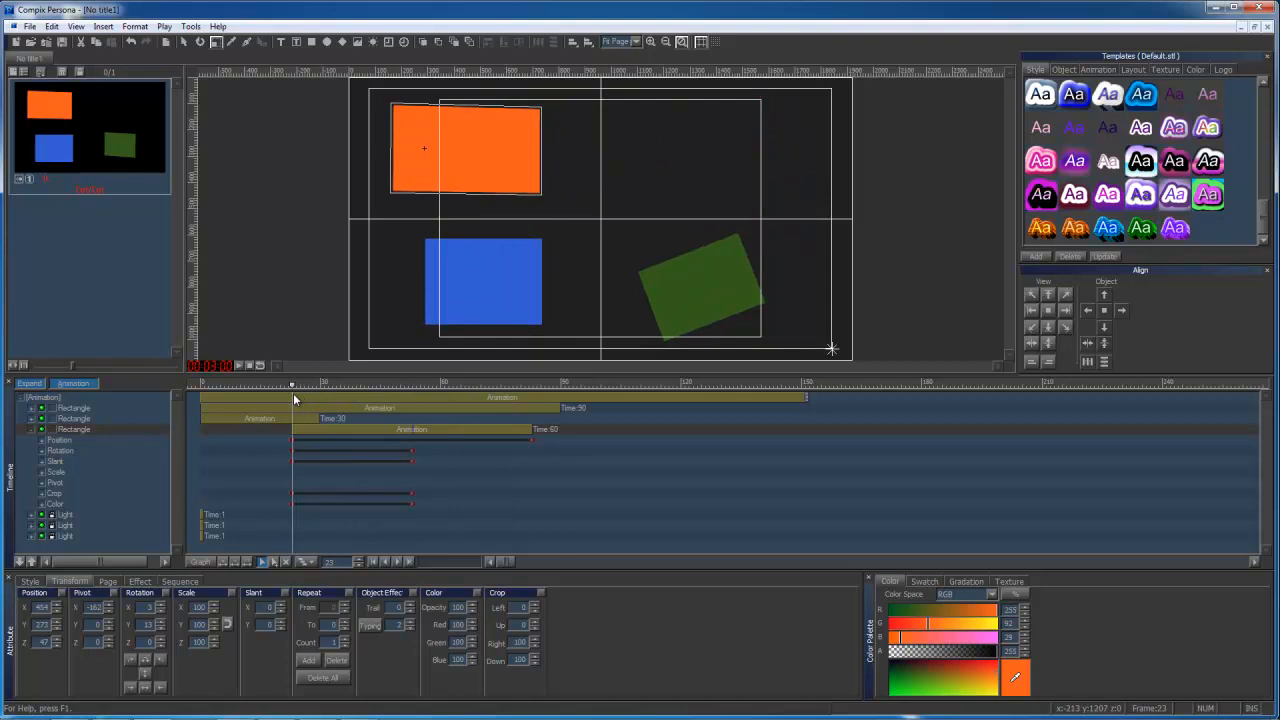
# Set the orange rectangle's opacity to 0 at frame 23, raise it again a few frames further on, and return to frame 23.
pyautogui.click(339, 430)
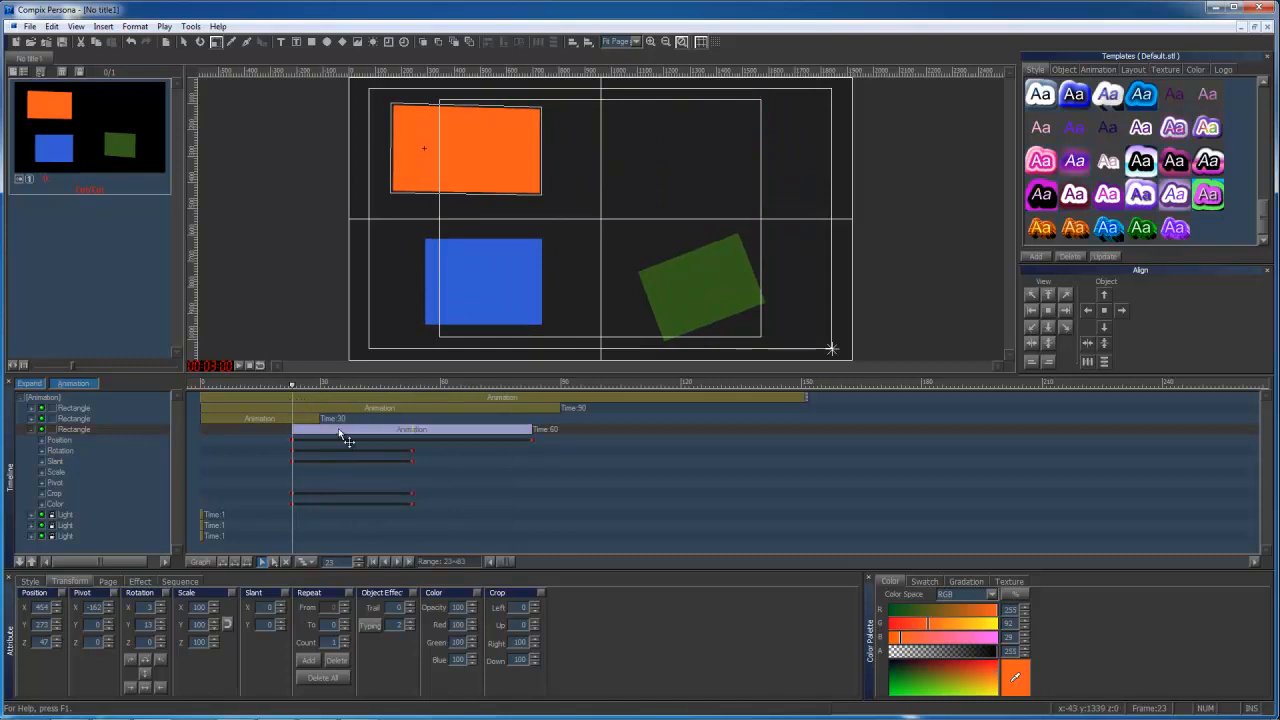
pyautogui.moveTo(470, 610); pyautogui.dragTo(485, 697)
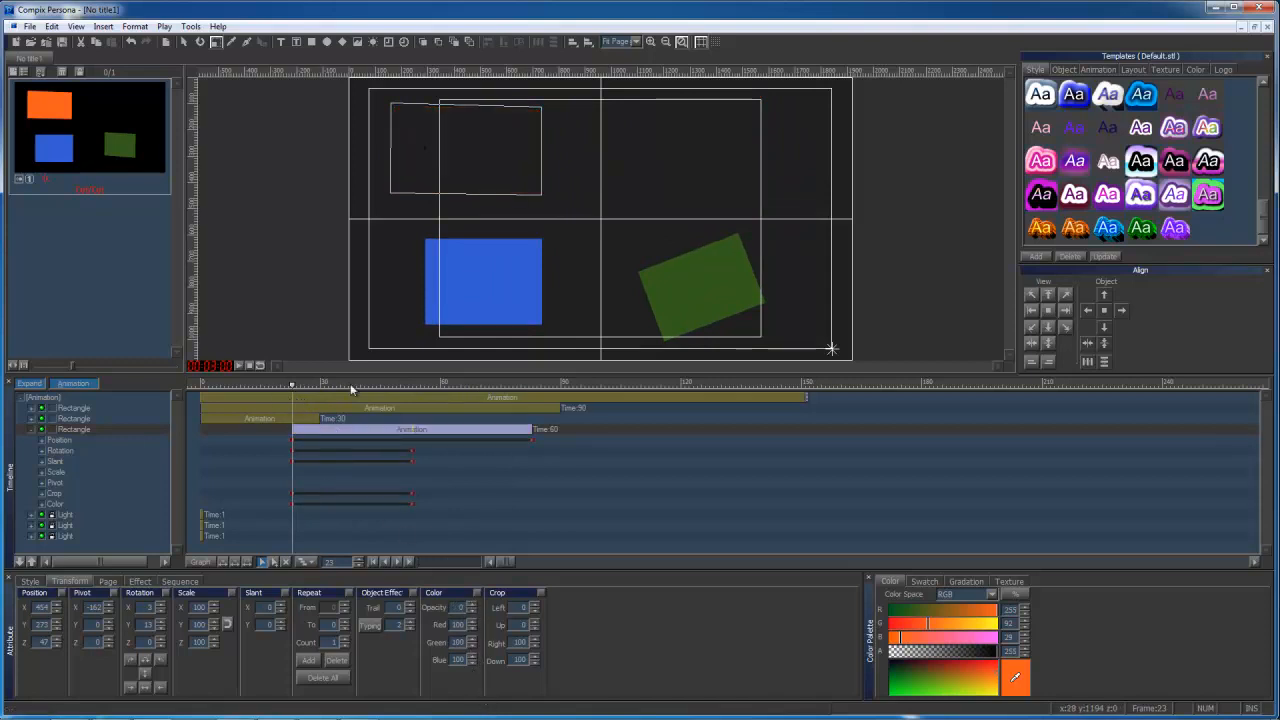
pyautogui.moveTo(298, 384); pyautogui.dragTo(317, 384)
pyautogui.moveTo(475, 608); pyautogui.dragTo(494, 499)
pyautogui.moveTo(313, 384)
pyautogui.mouseDown()
pyautogui.moveTo(295, 382)
pyautogui.moveTo(533, 389)
pyautogui.moveTo(294, 392)
pyautogui.mouseUp()
# Give the orange rectangle a Particles transition for its In effect, choose a particle preset, and preview it.
pyautogui.click(140, 581)
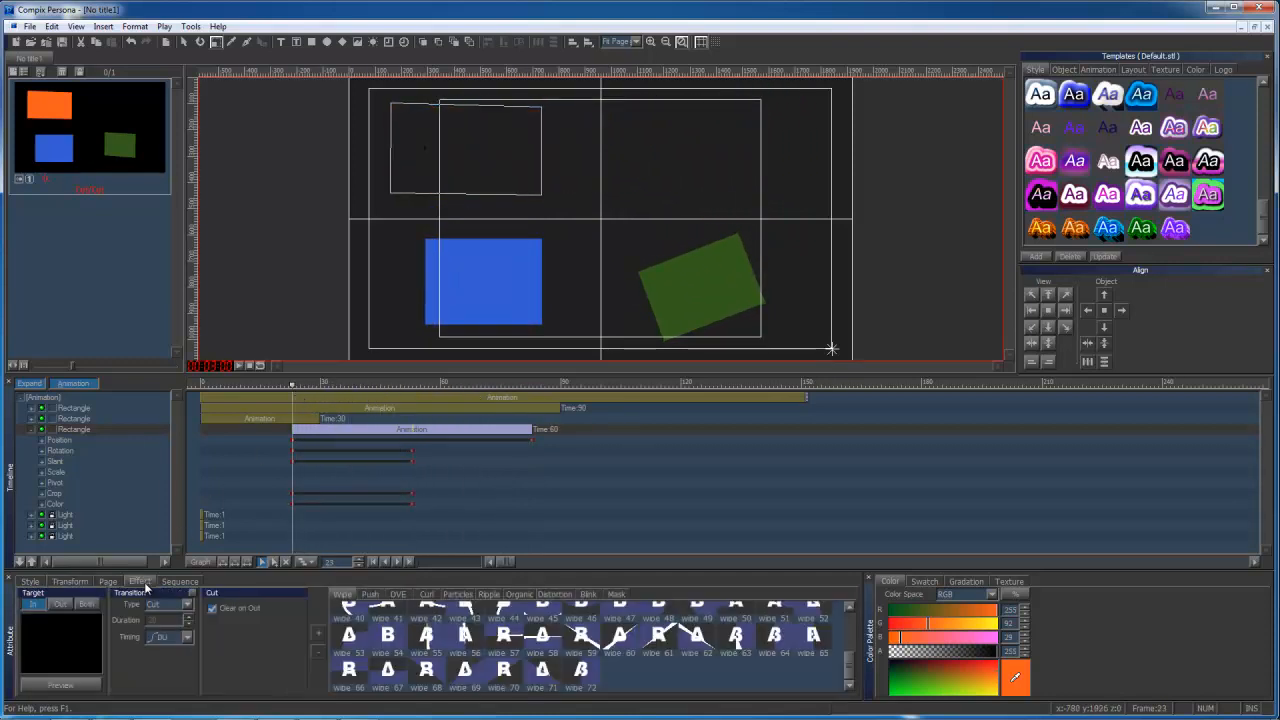
pyautogui.click(189, 606)
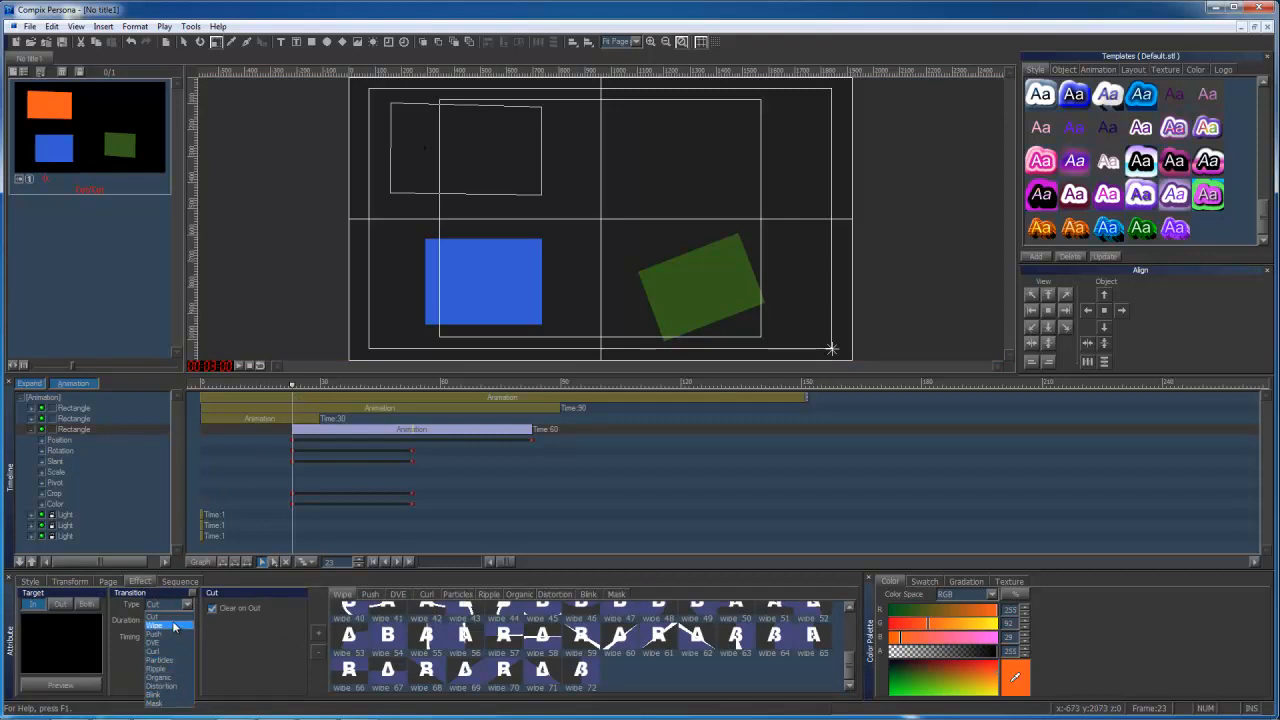
pyautogui.click(172, 642)
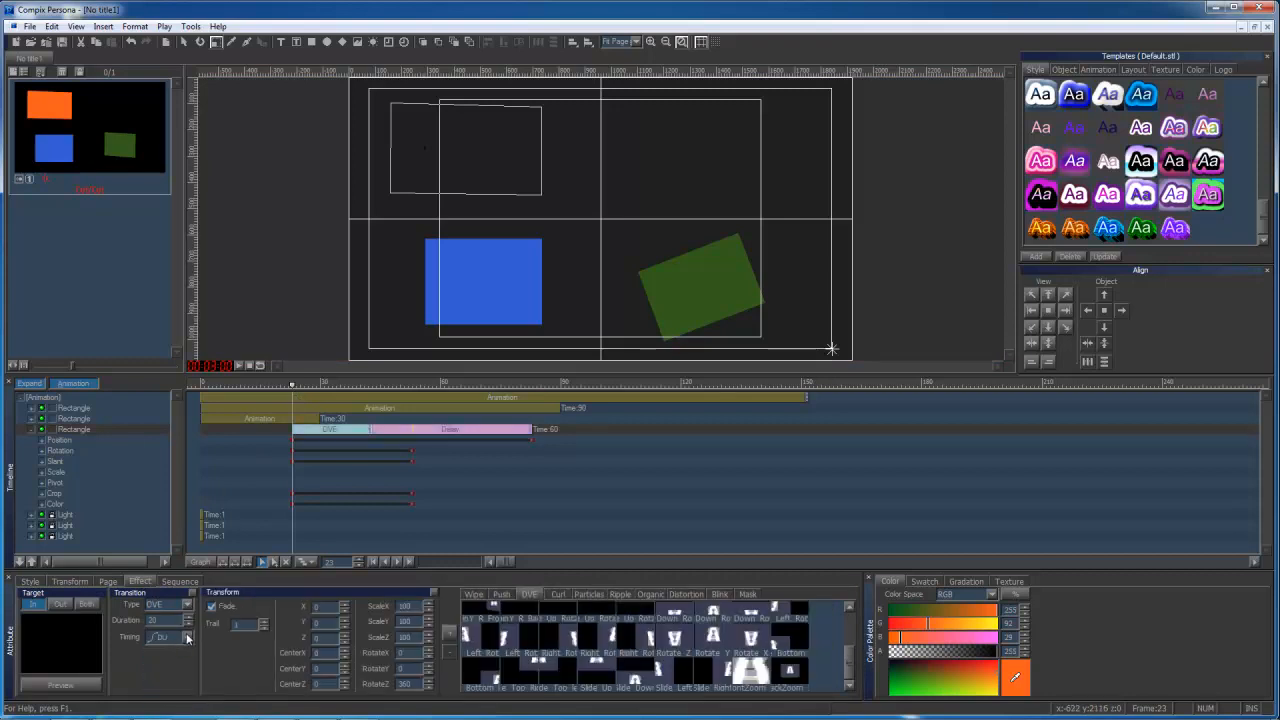
pyautogui.click(187, 606)
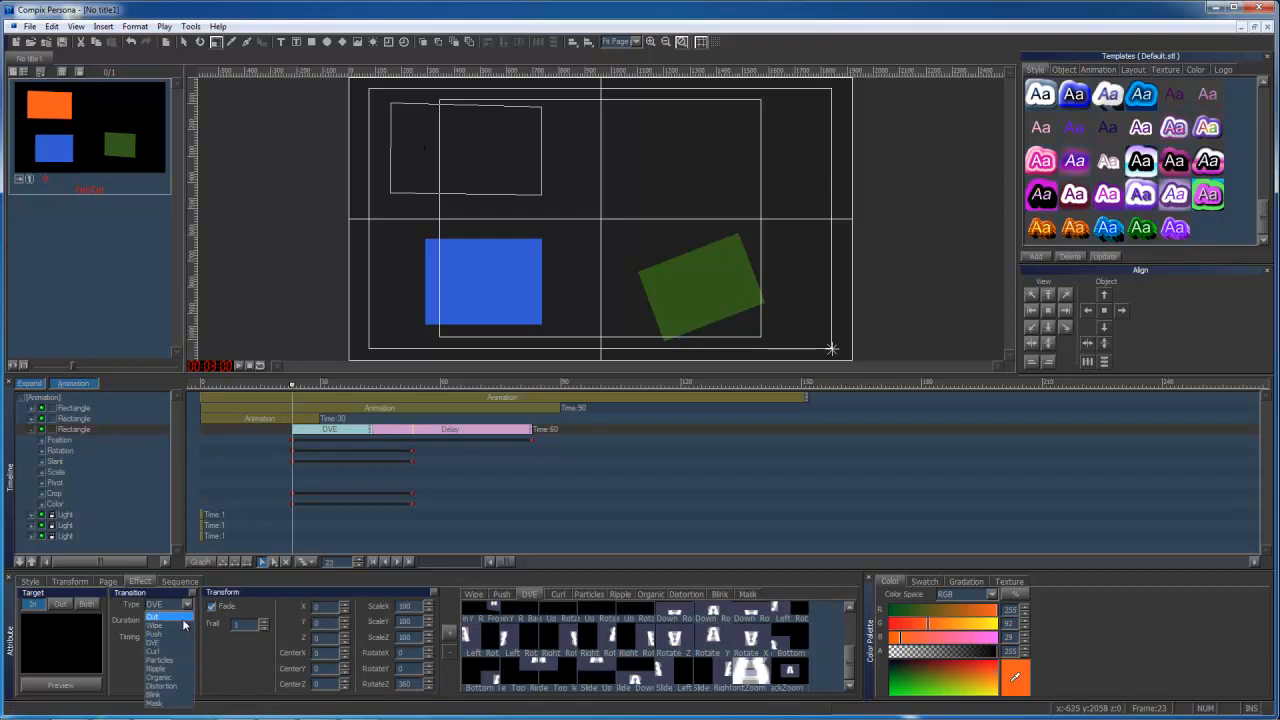
pyautogui.click(162, 660)
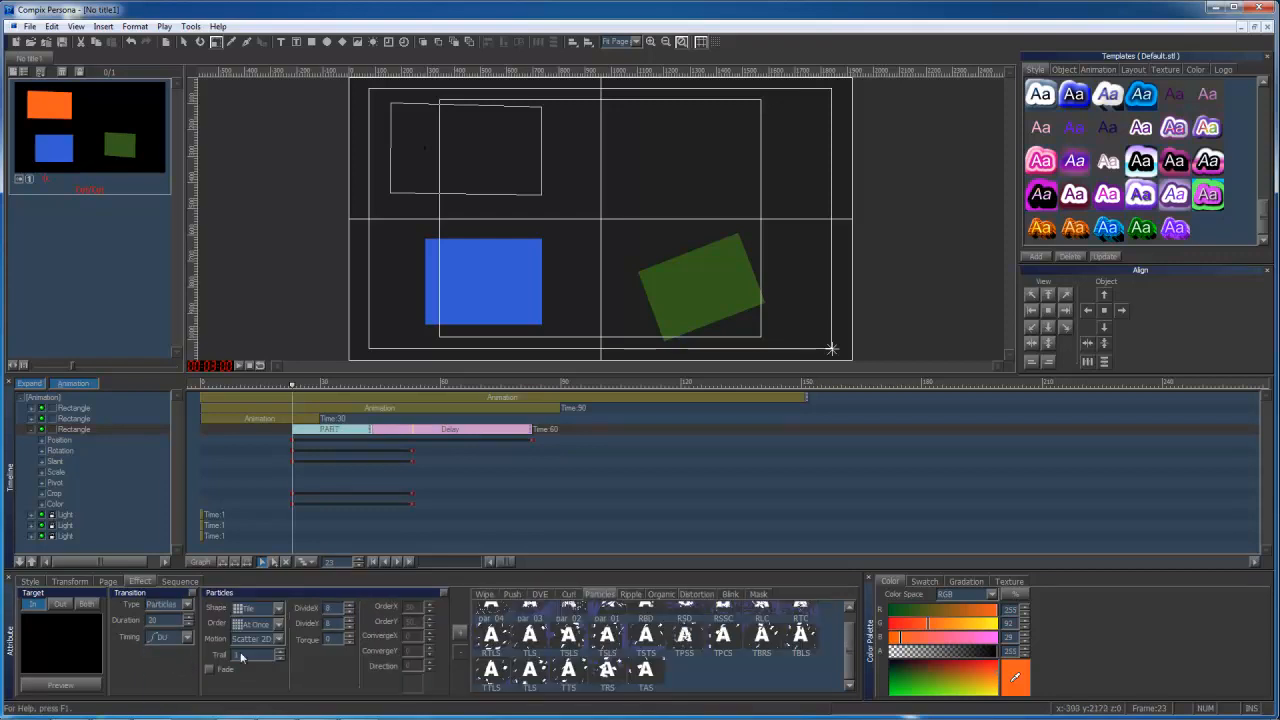
pyautogui.click(569, 637)
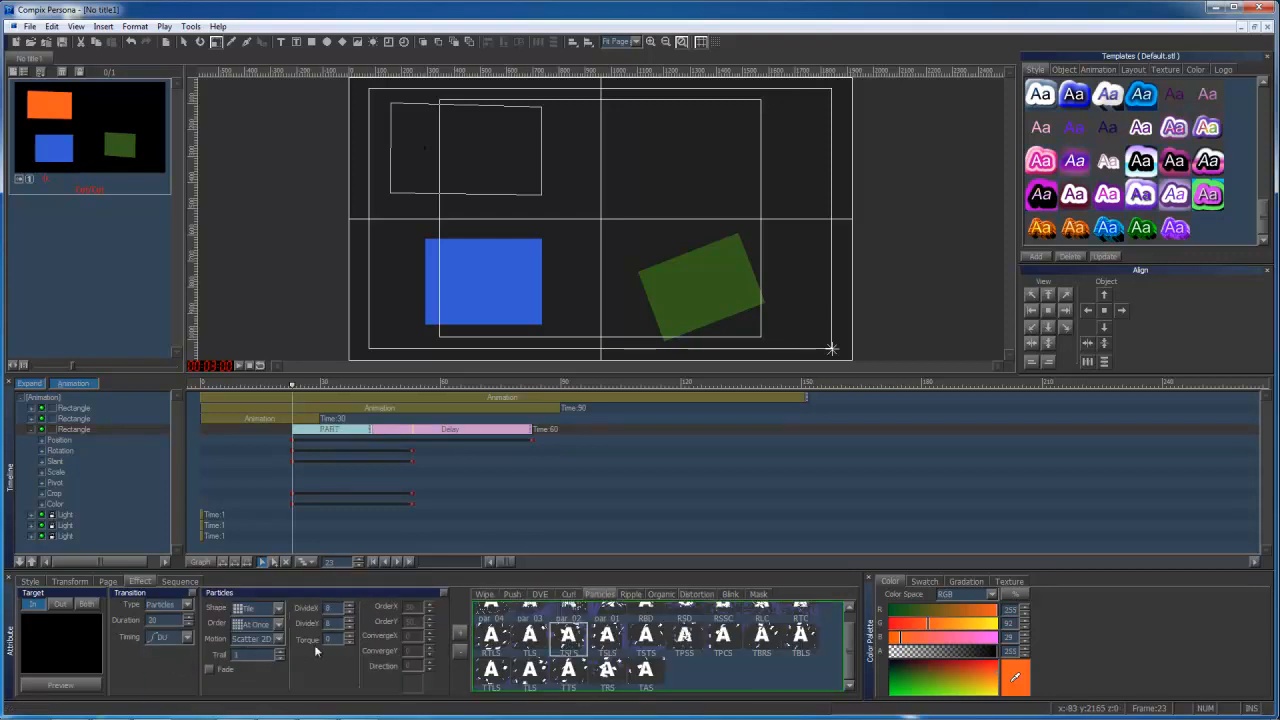
pyautogui.click(80, 686)
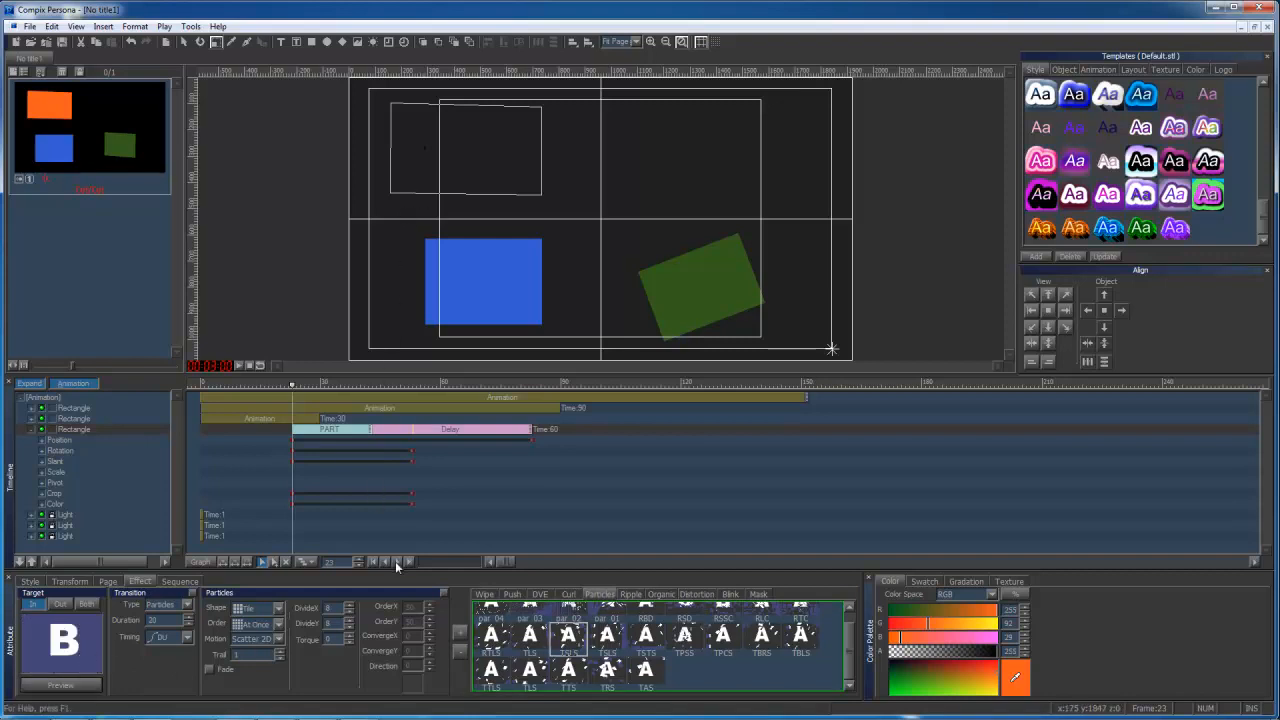
# Return to the transform attributes and expand the orange rectangle's Position track to inspect its per-axis keyframe values.
pyautogui.click(84, 582)
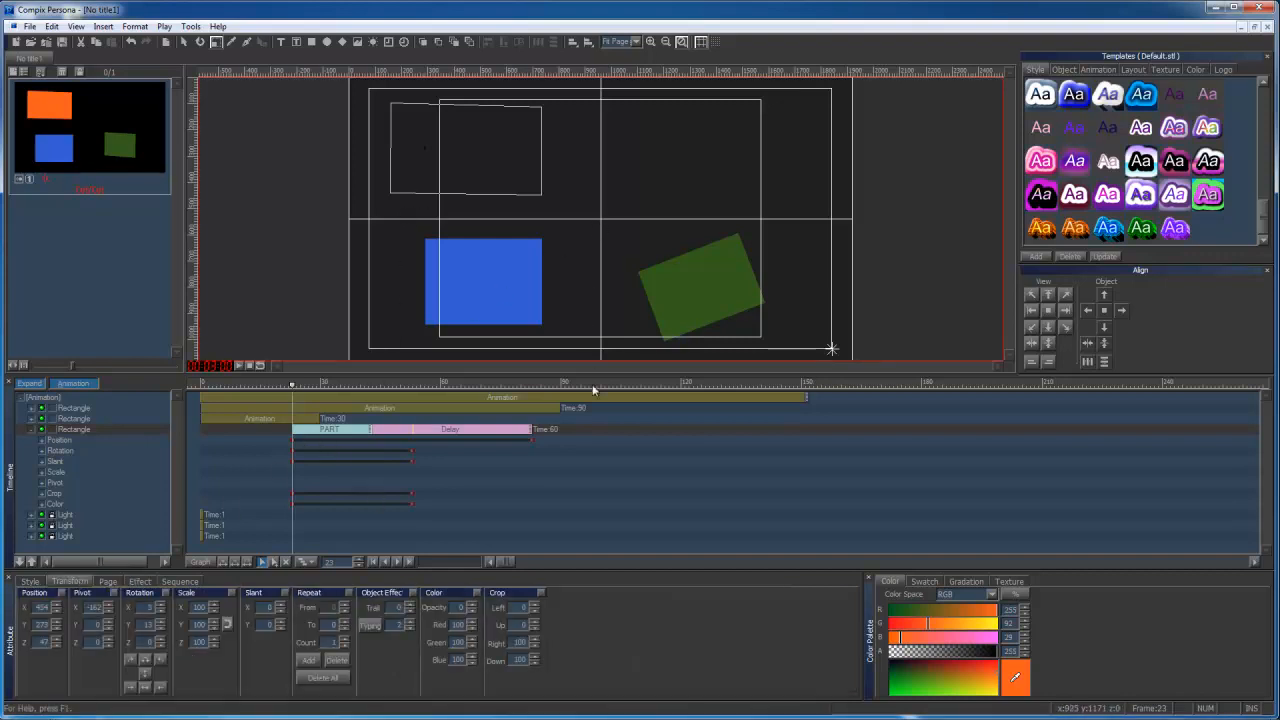
pyautogui.click(529, 440)
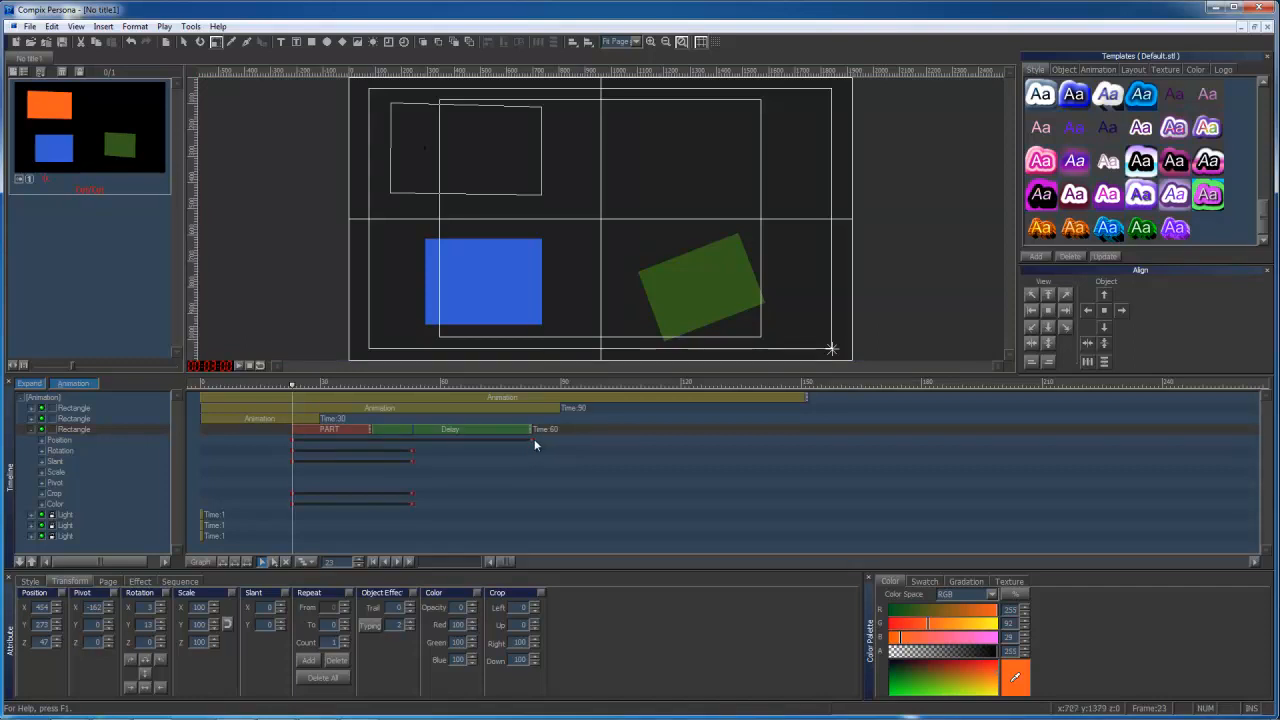
pyautogui.click(41, 441)
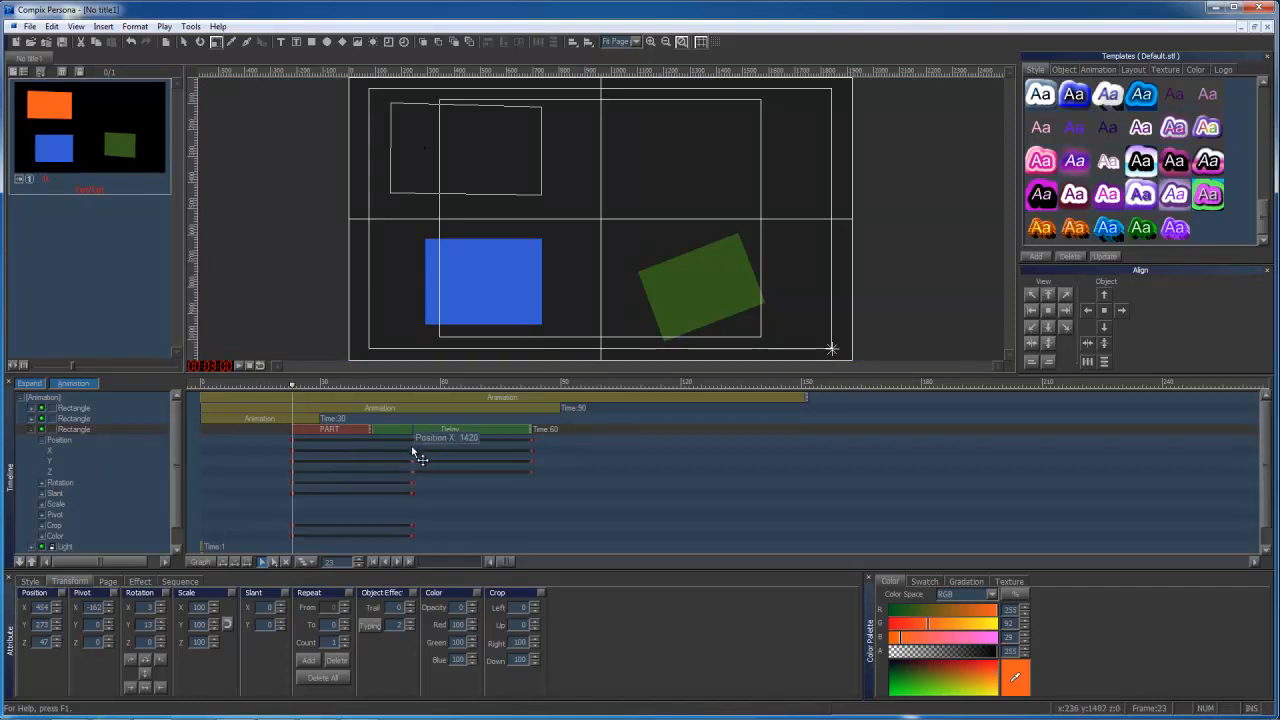
pyautogui.moveTo(412, 452)
pyautogui.moveTo(413, 474)
pyautogui.moveTo(532, 451)
# Expand the orange rectangle's Rotation and Slant tracks to review their per-axis keyframes, and collapse all the expanded tracks again.
pyautogui.click(42, 484)
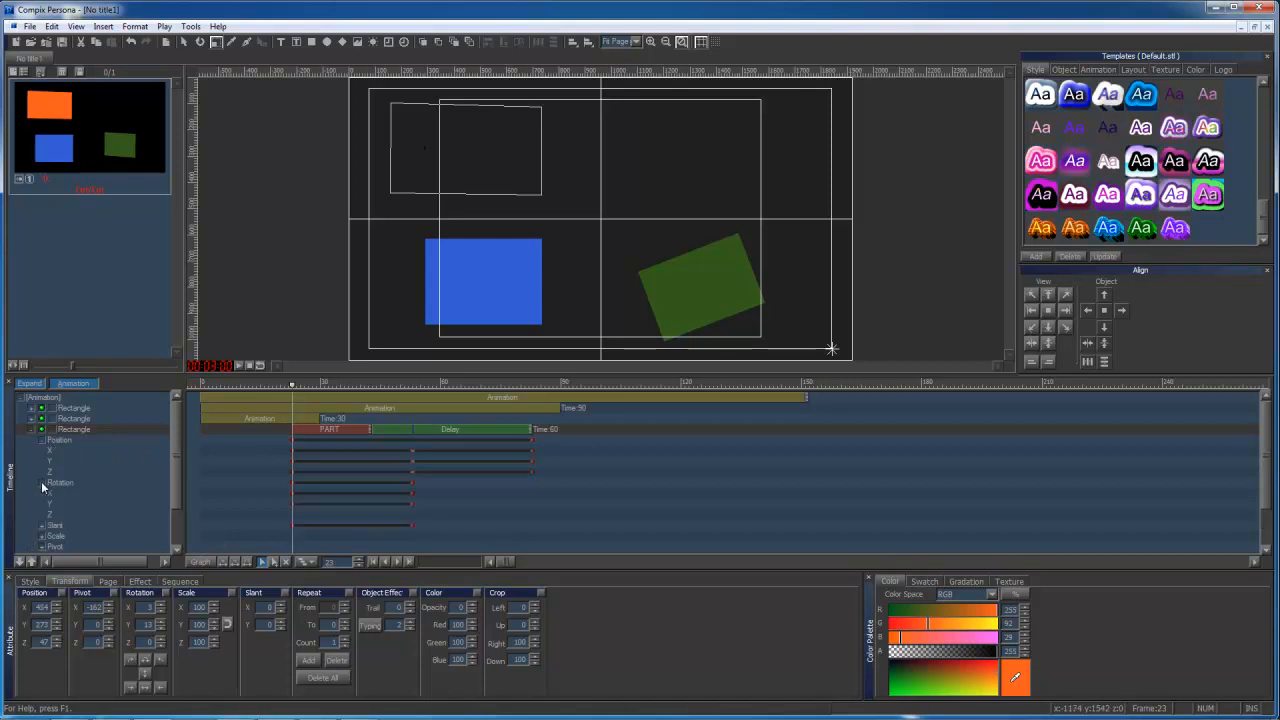
pyautogui.click(42, 526)
pyautogui.scroll(-3, 44, 500)
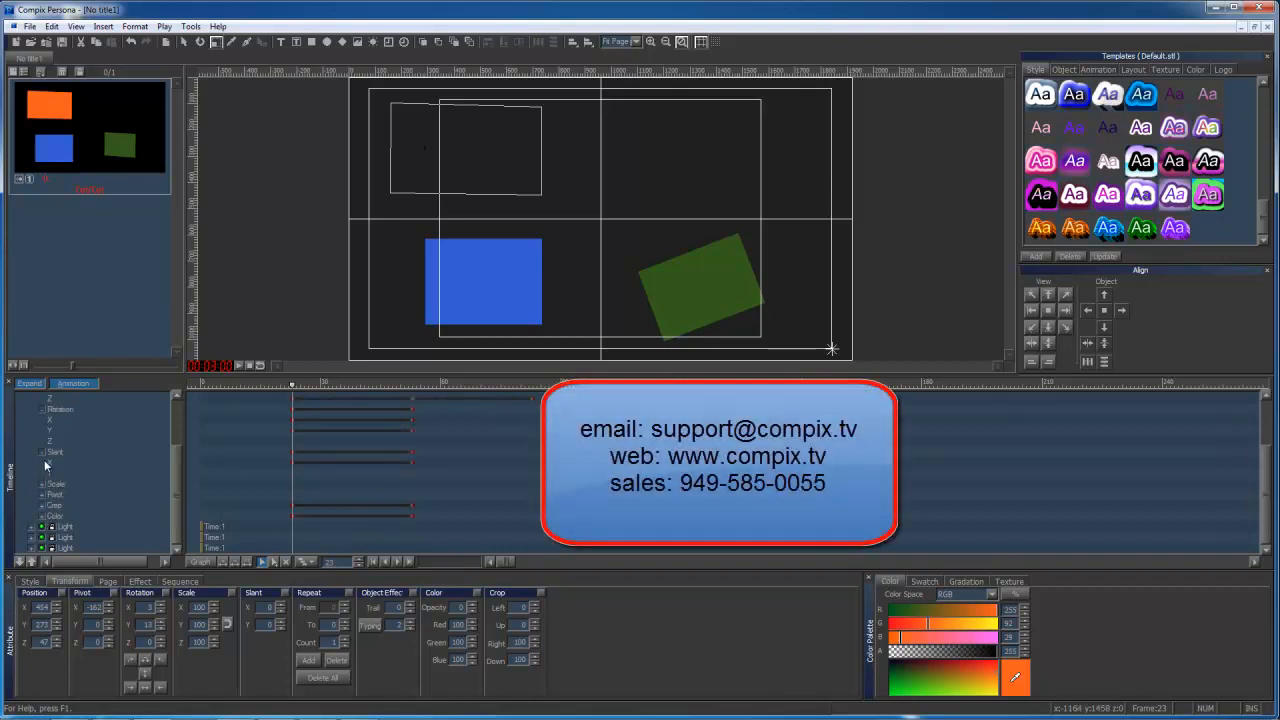
pyautogui.click(42, 452)
pyautogui.click(42, 431)
pyautogui.click(42, 421)
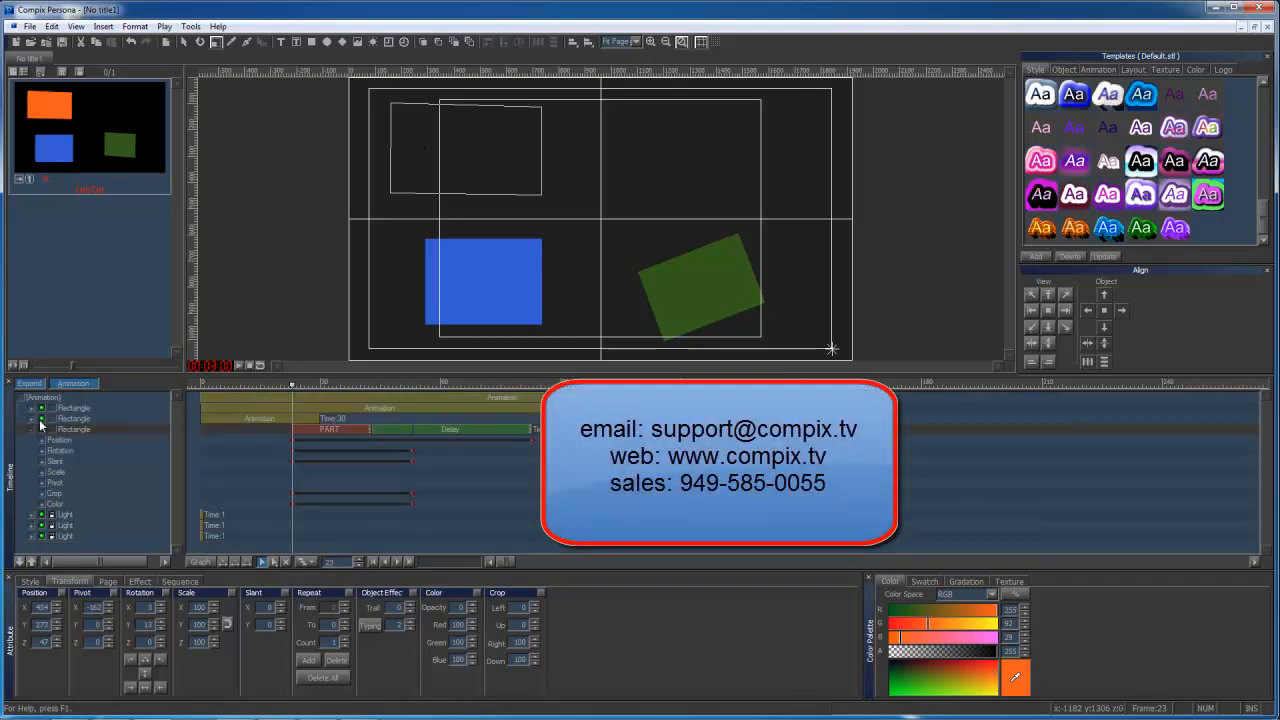